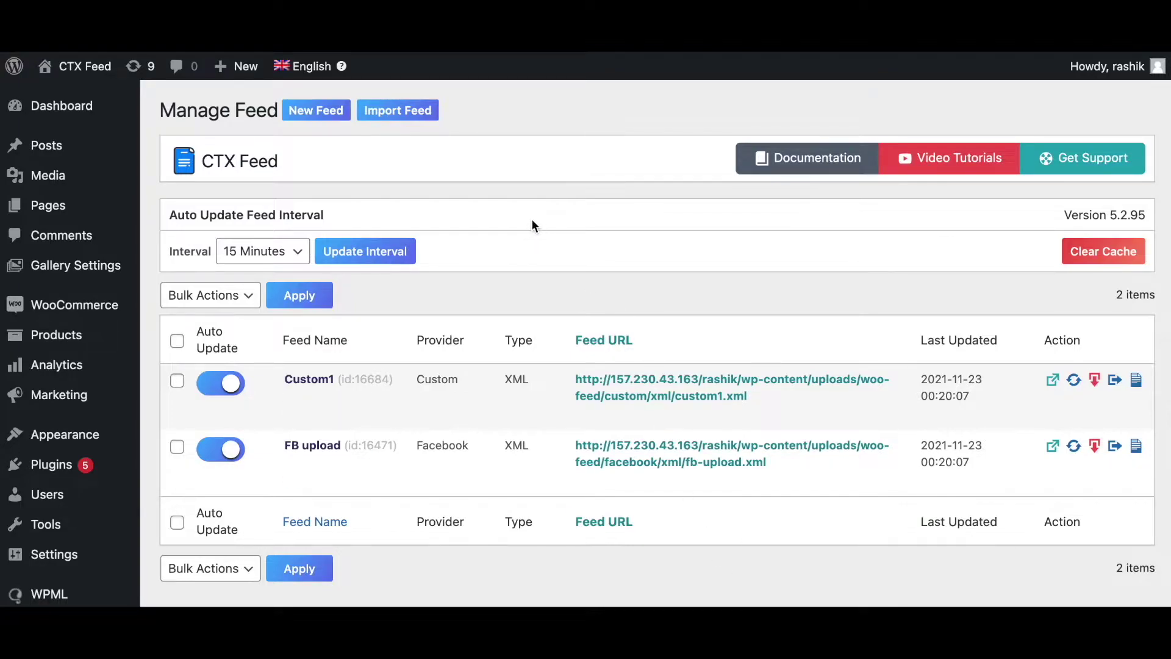
- Start a new CTX feed from the Google Shopping template with file name GMerchant
click(321, 118)
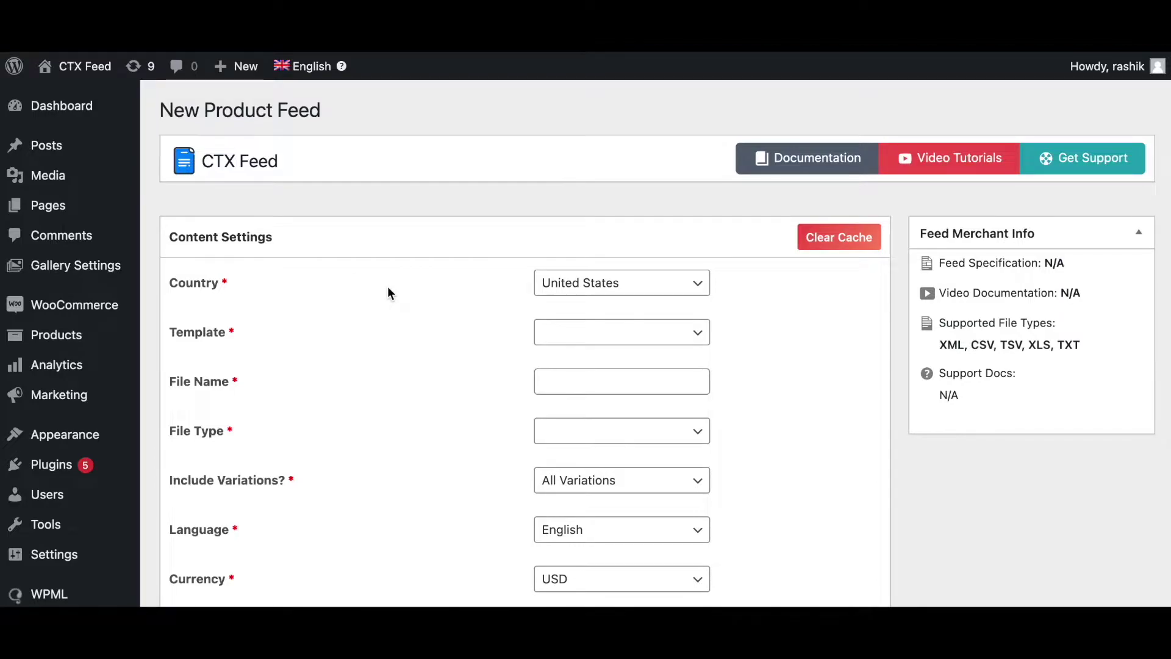
scroll(768, 419, down, 3)
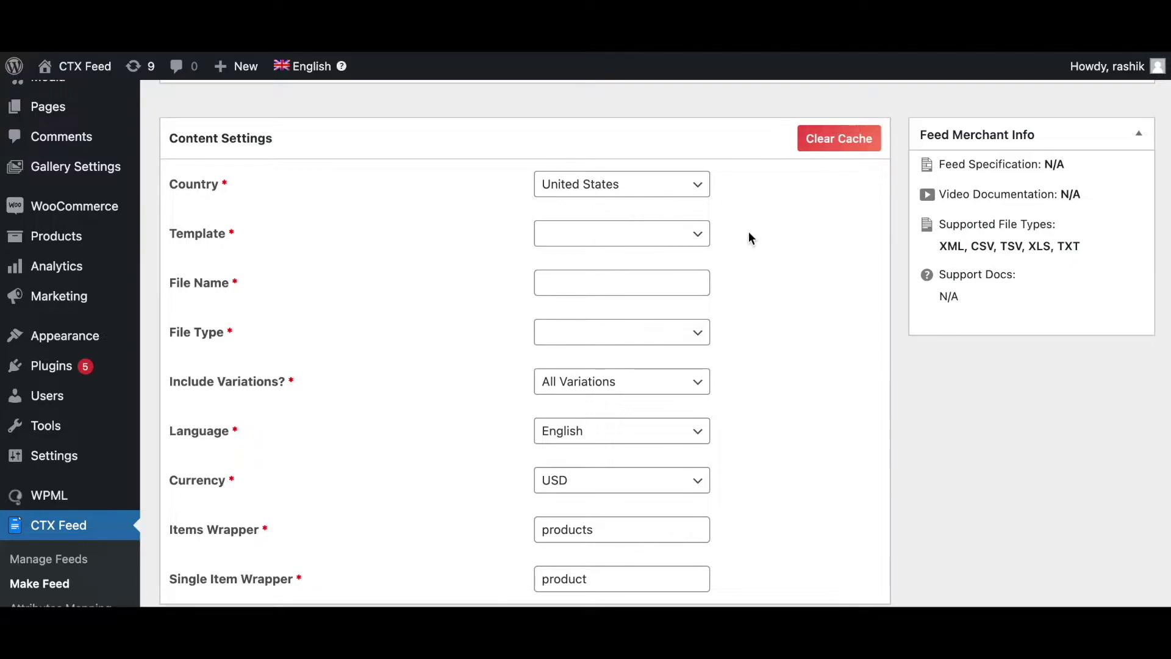
click(683, 234)
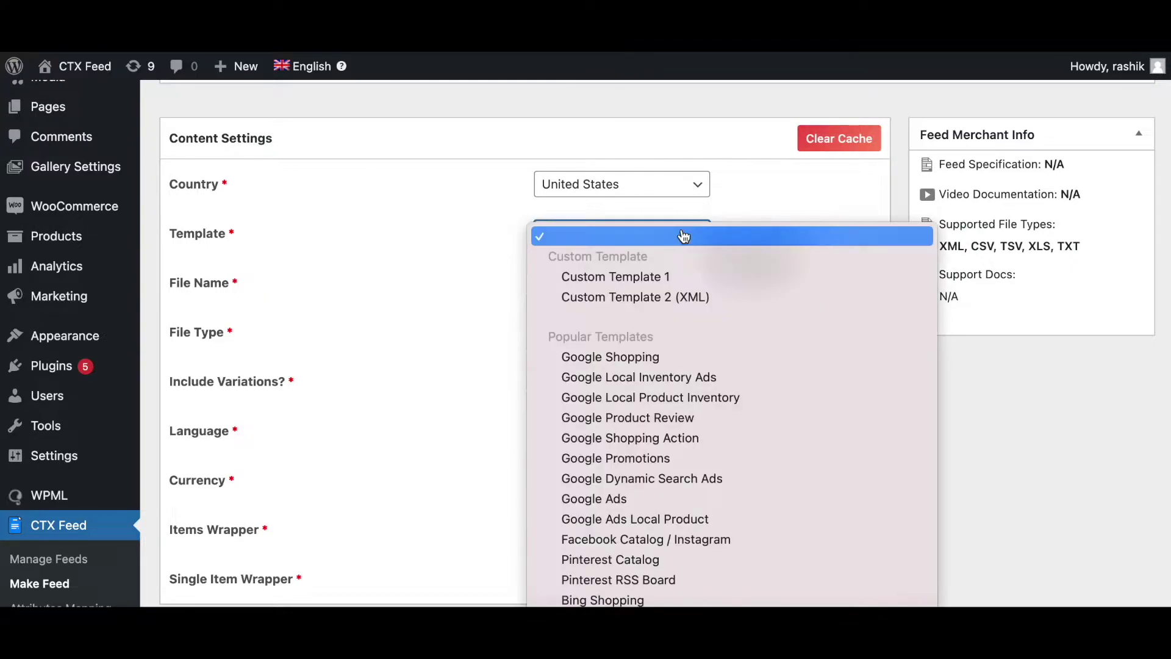
click(602, 359)
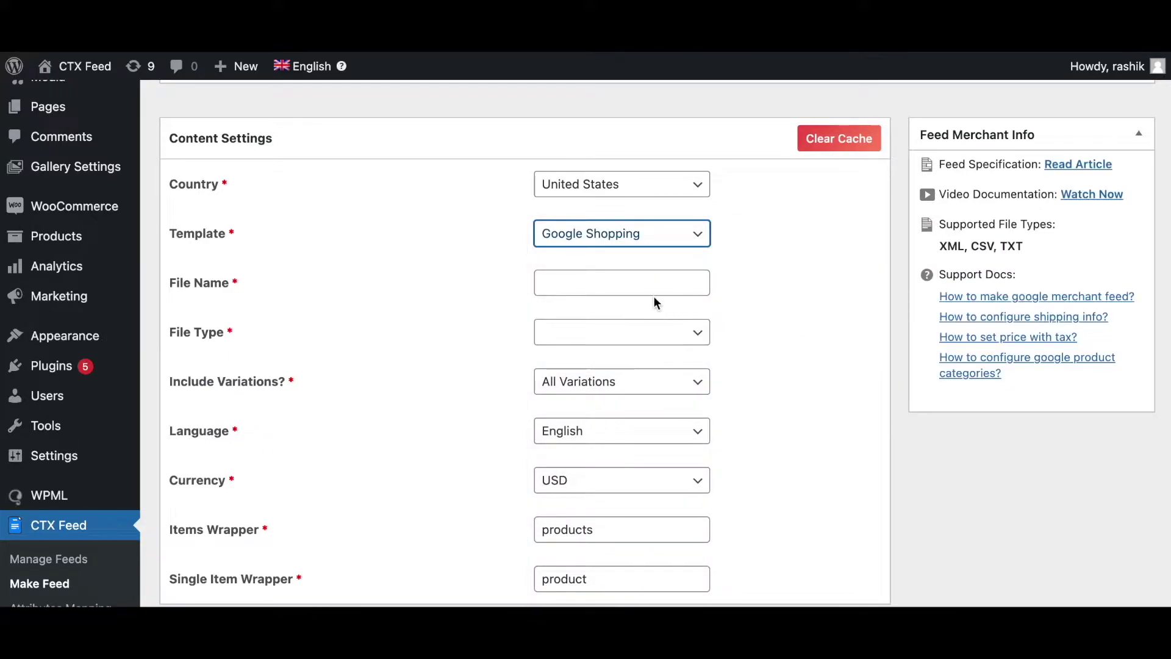
click(637, 283)
text(G)
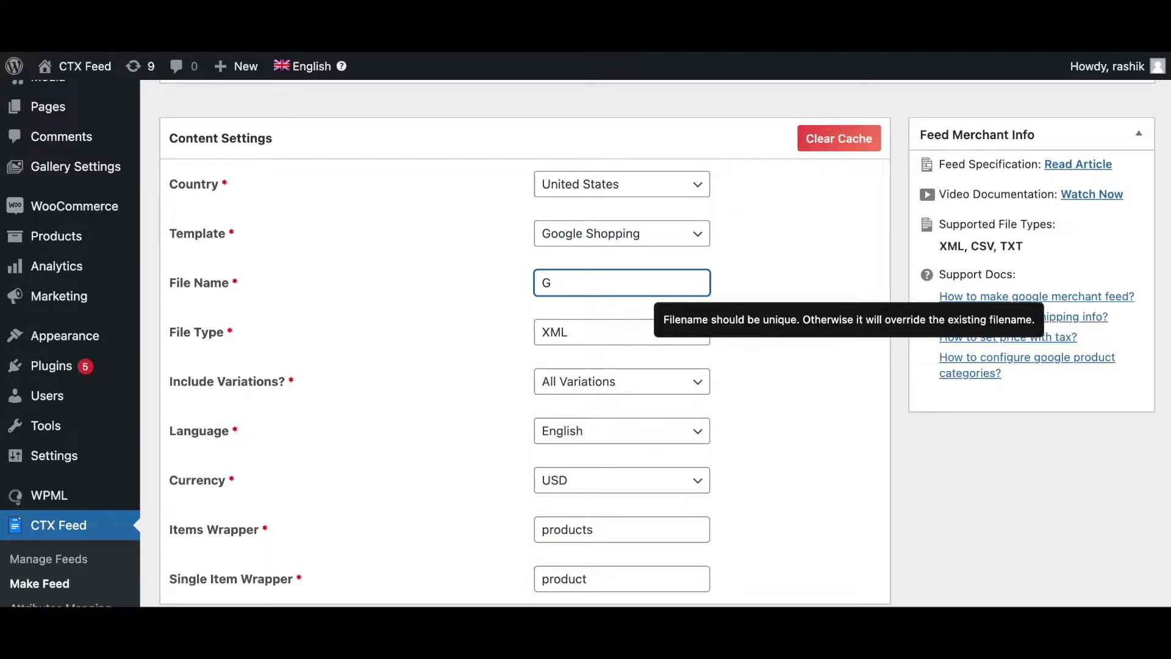
text(Merchant)
click(189, 348)
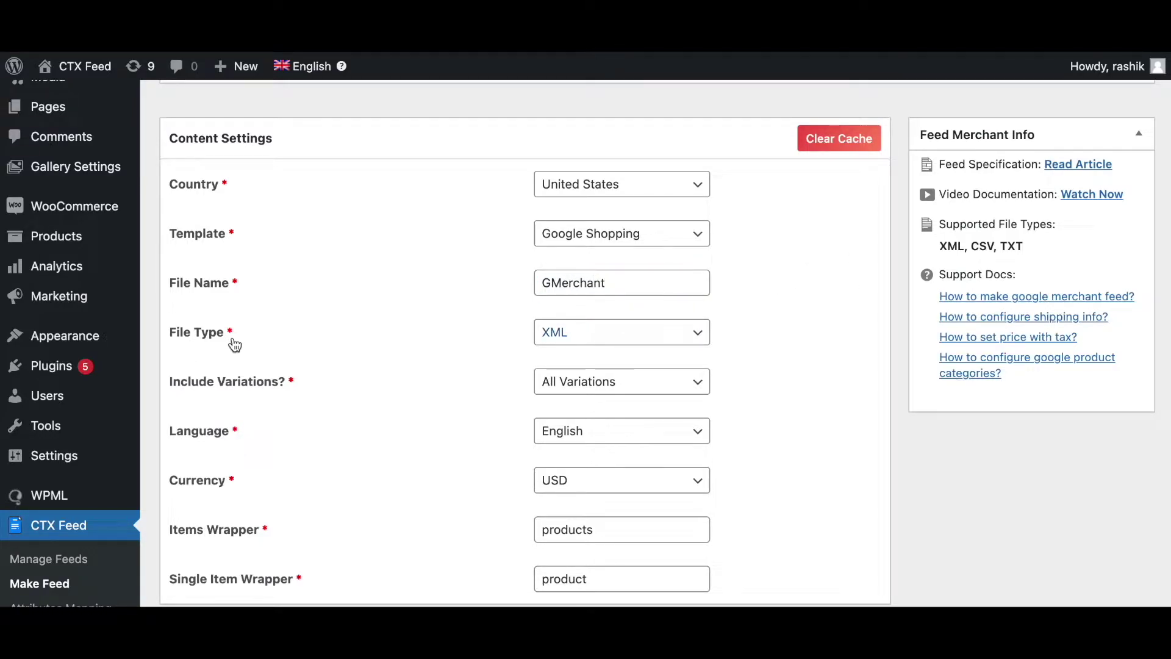
- Set the feed file type to XML and include all variations
click(694, 341)
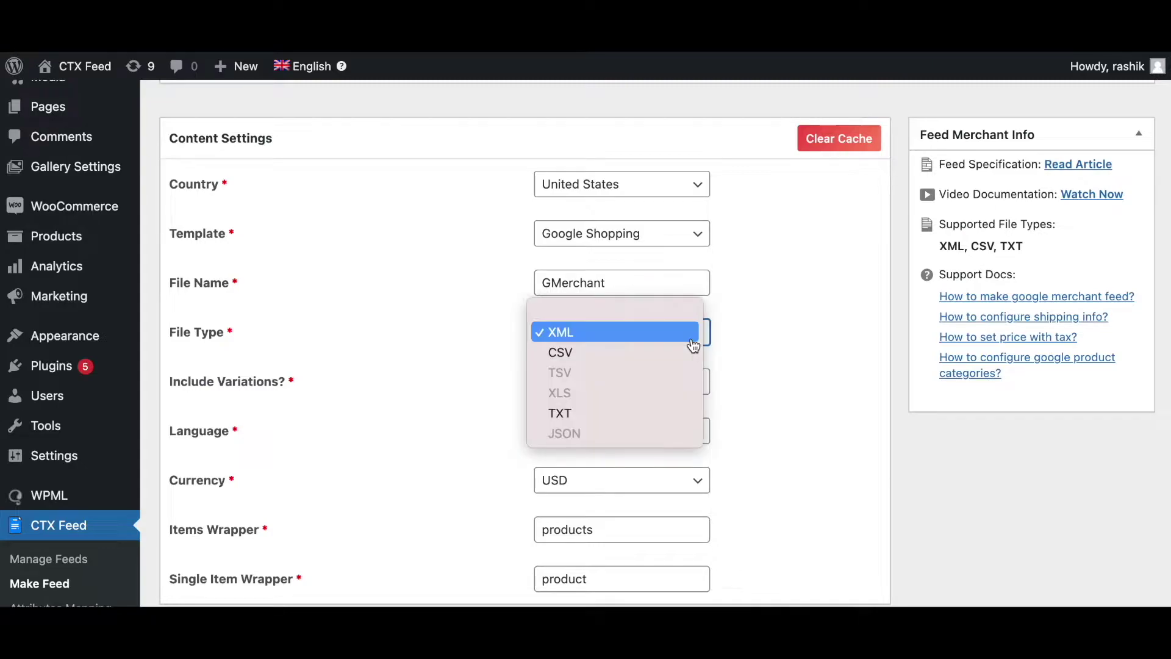
click(576, 339)
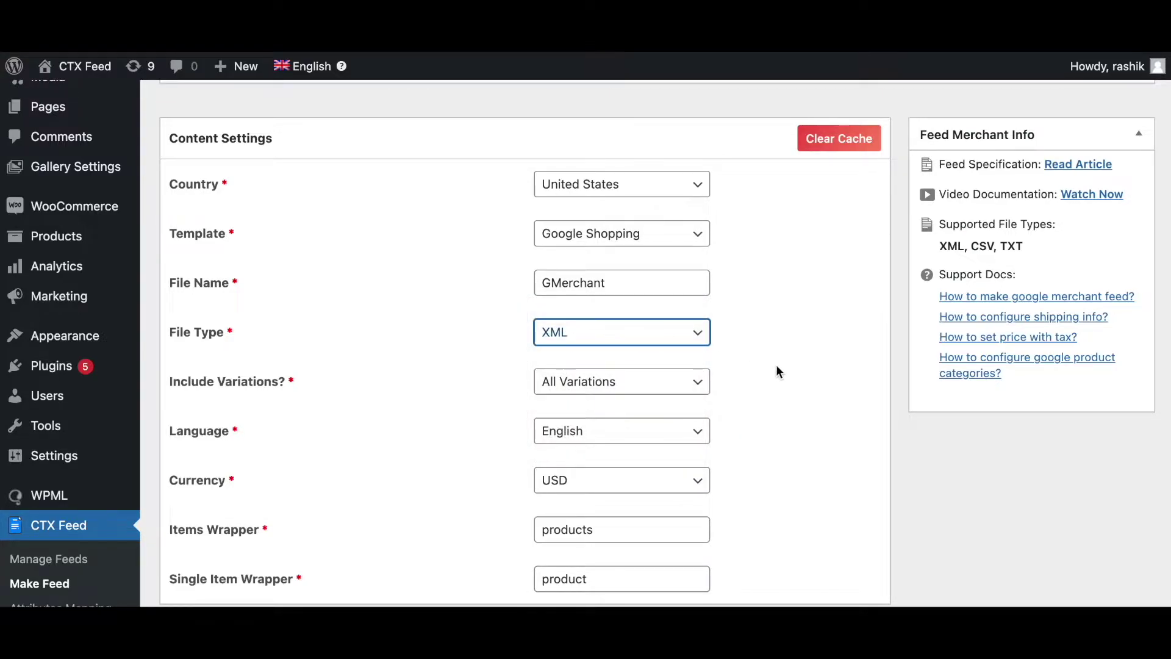
scroll(776, 364, down, 3)
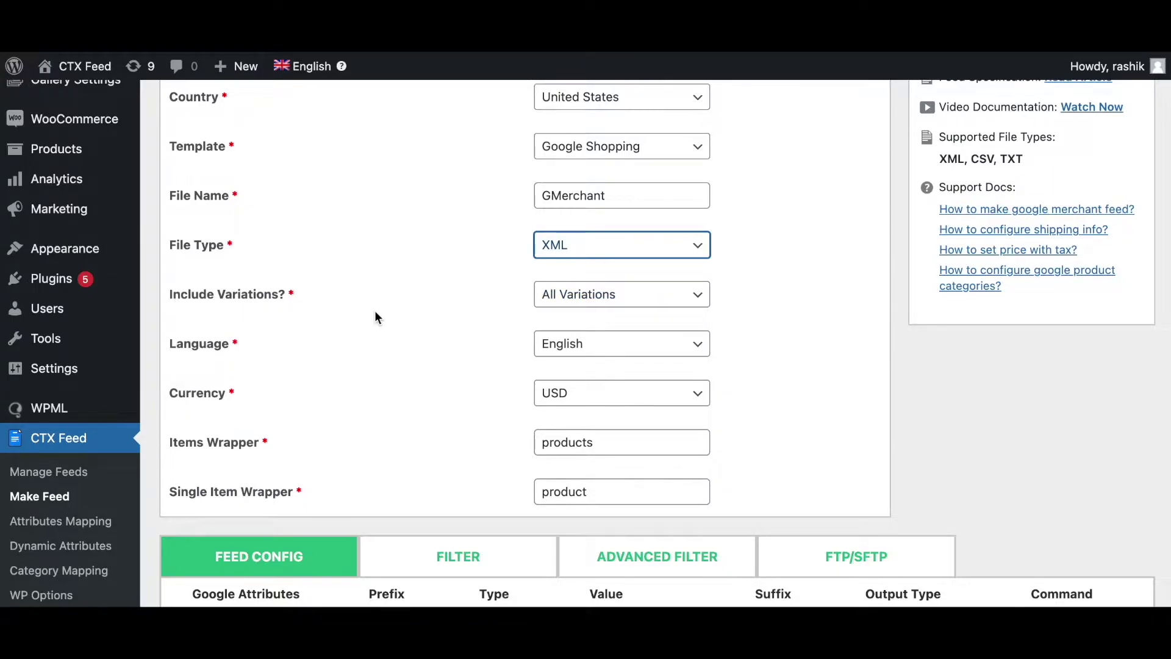
click(613, 300)
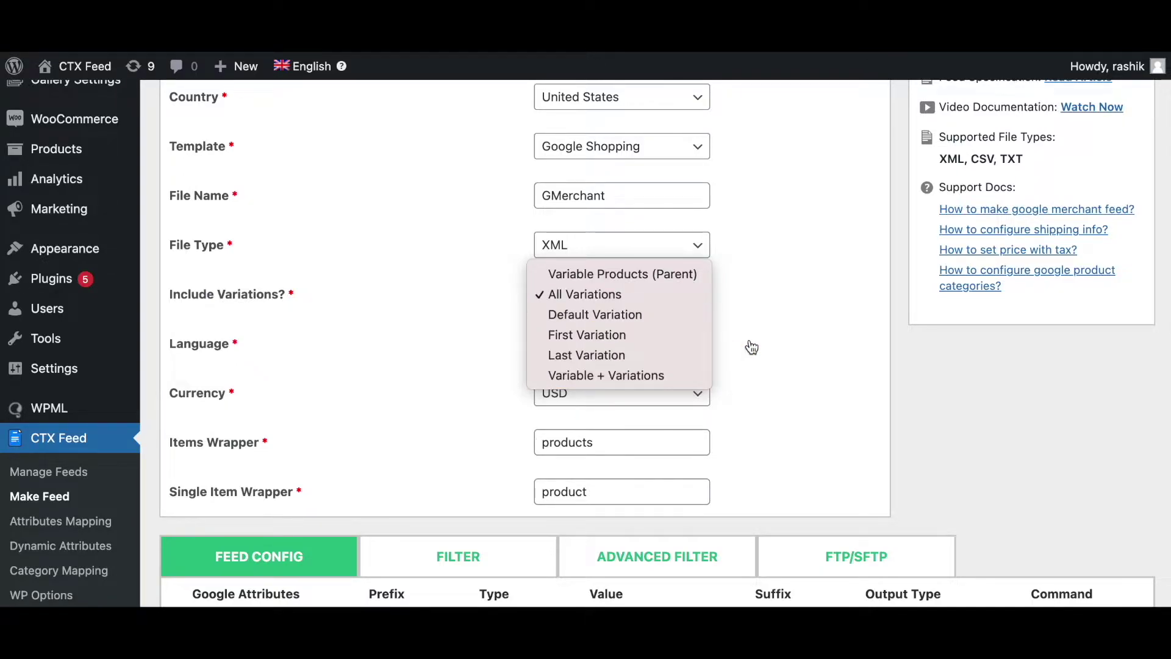
click(801, 344)
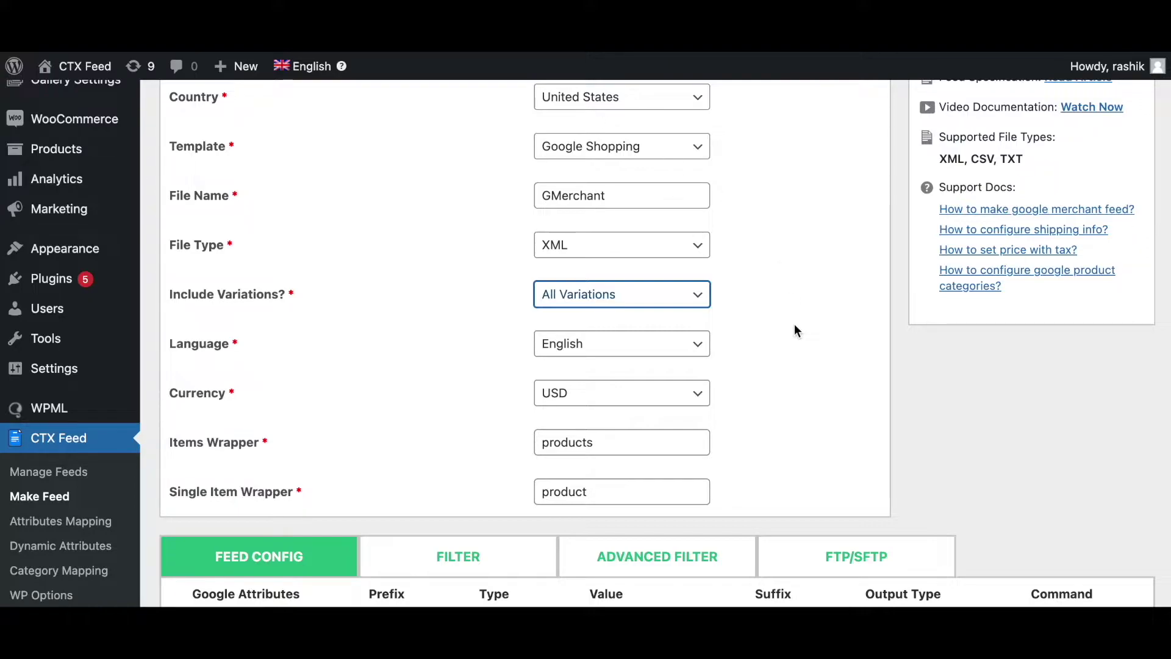
scroll(794, 324, down, 1)
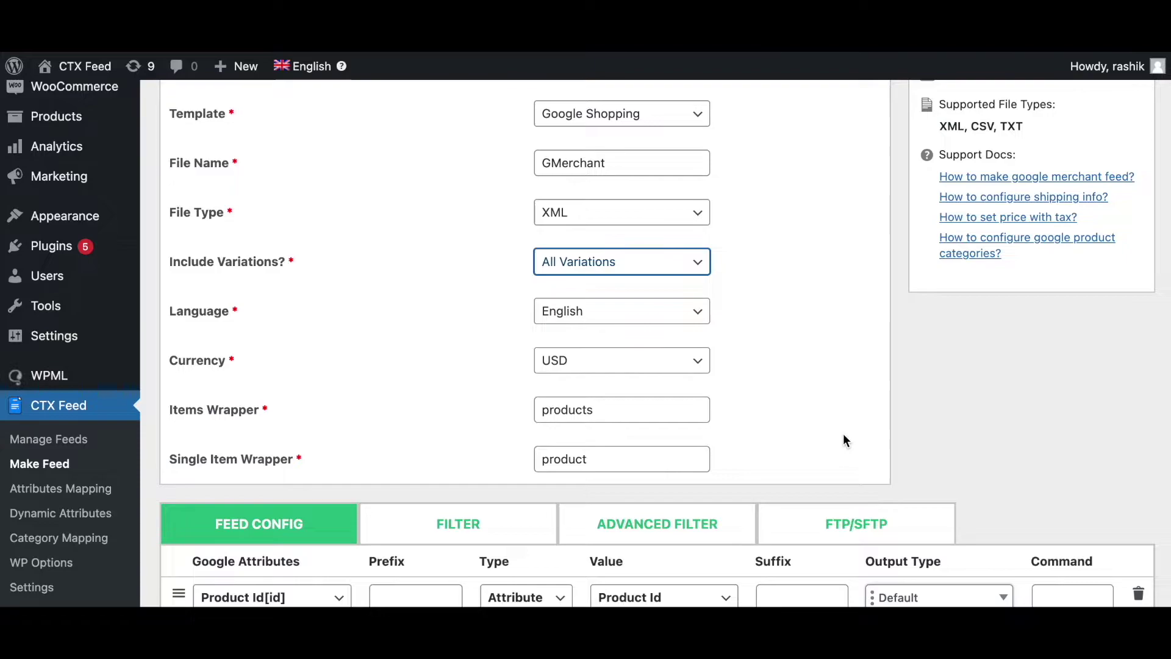
scroll(844, 435, down, 2)
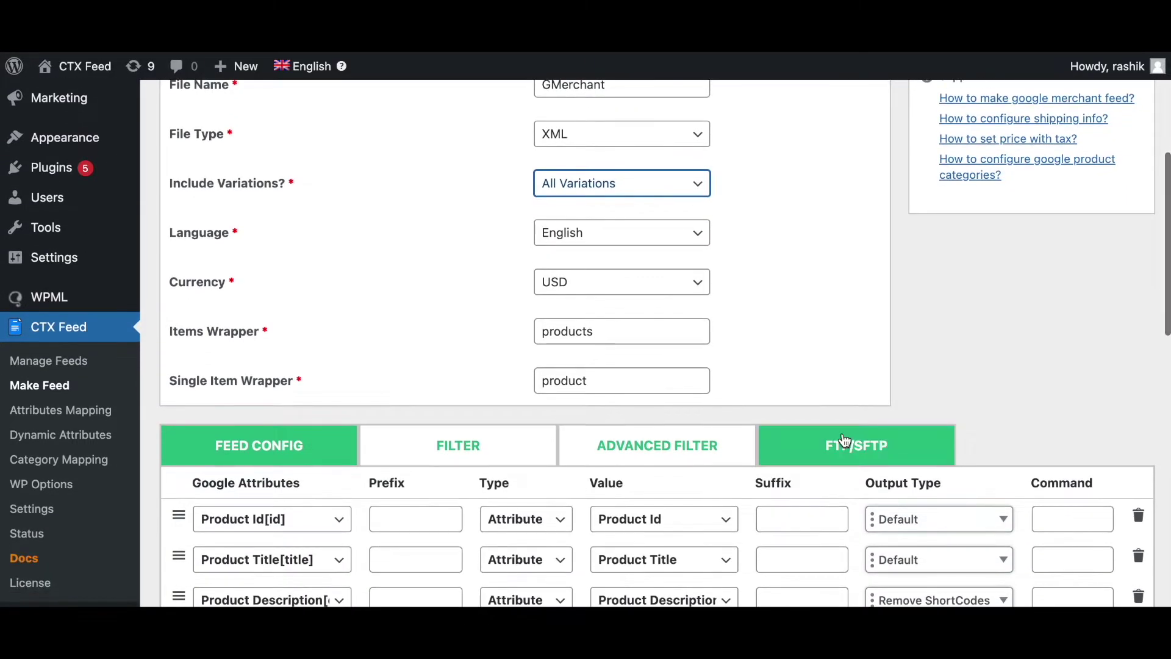
scroll(843, 436, down, 10)
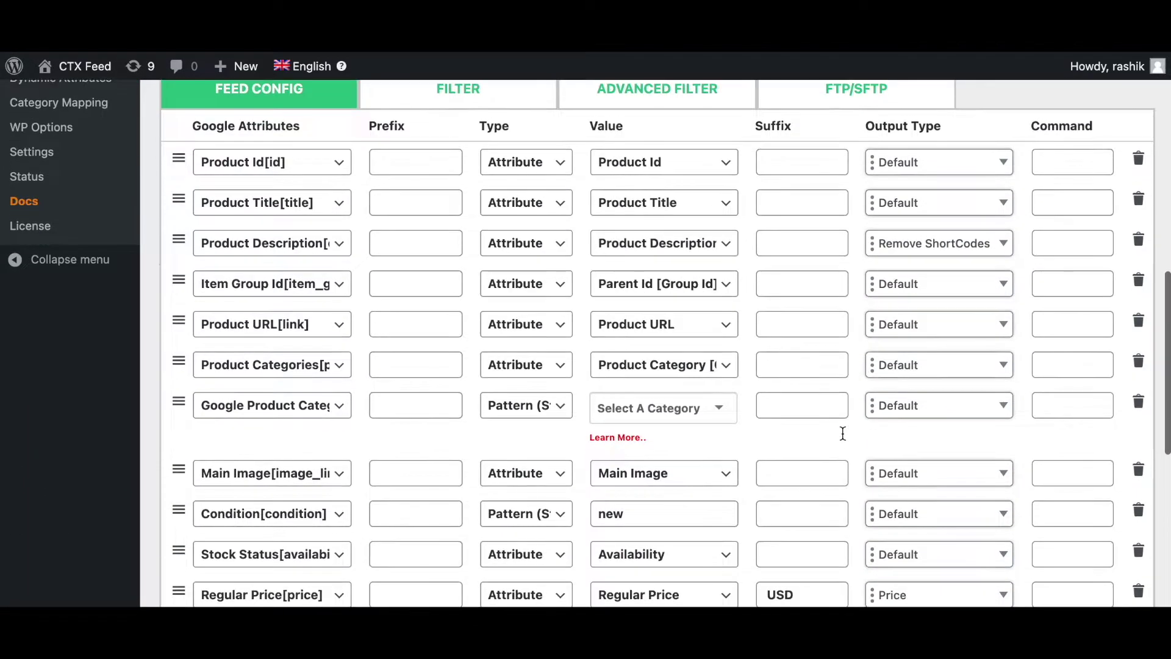
scroll(843, 433, up, 1)
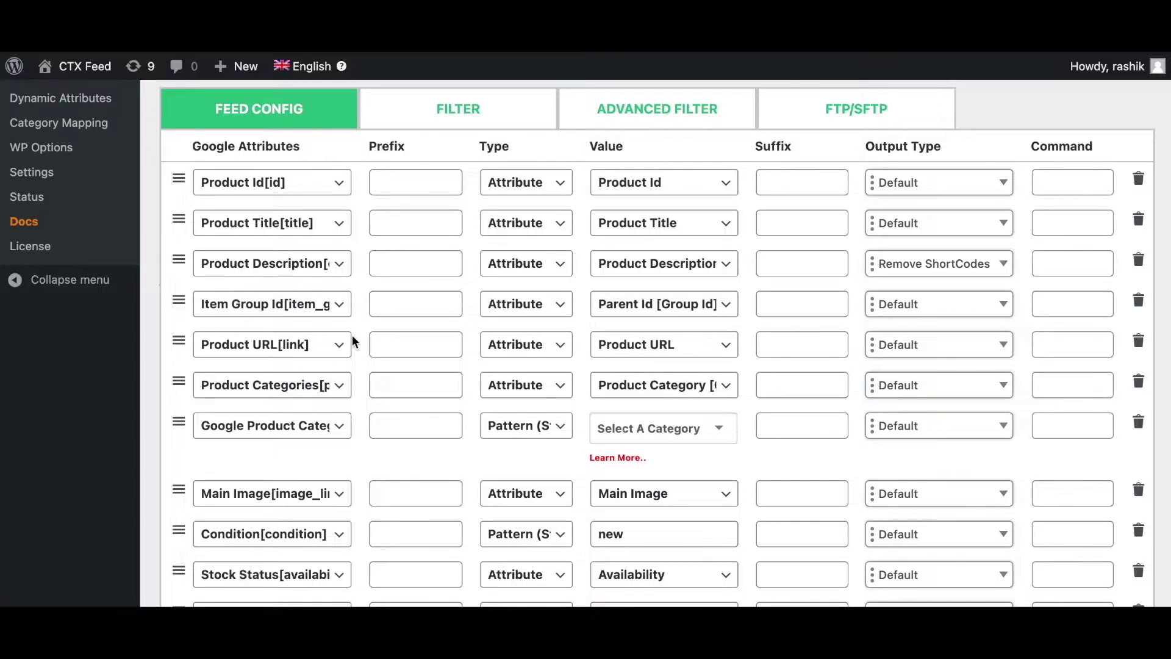
scroll(353, 341, down, 2)
scroll(353, 336, down, 6)
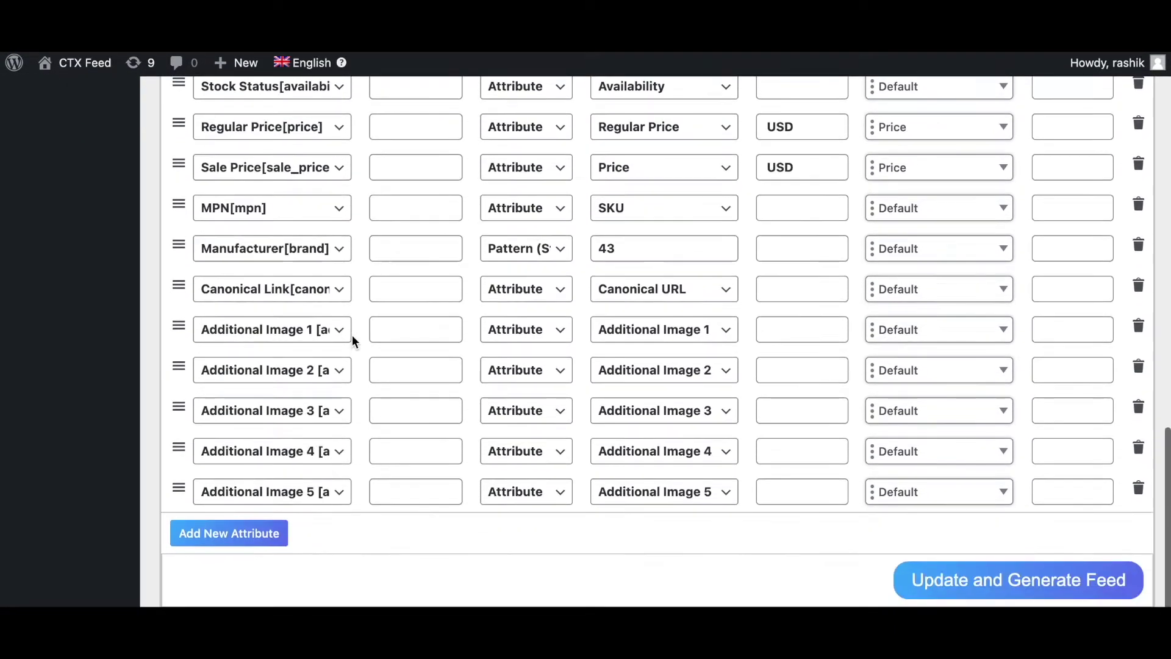
scroll(352, 335, up, 9)
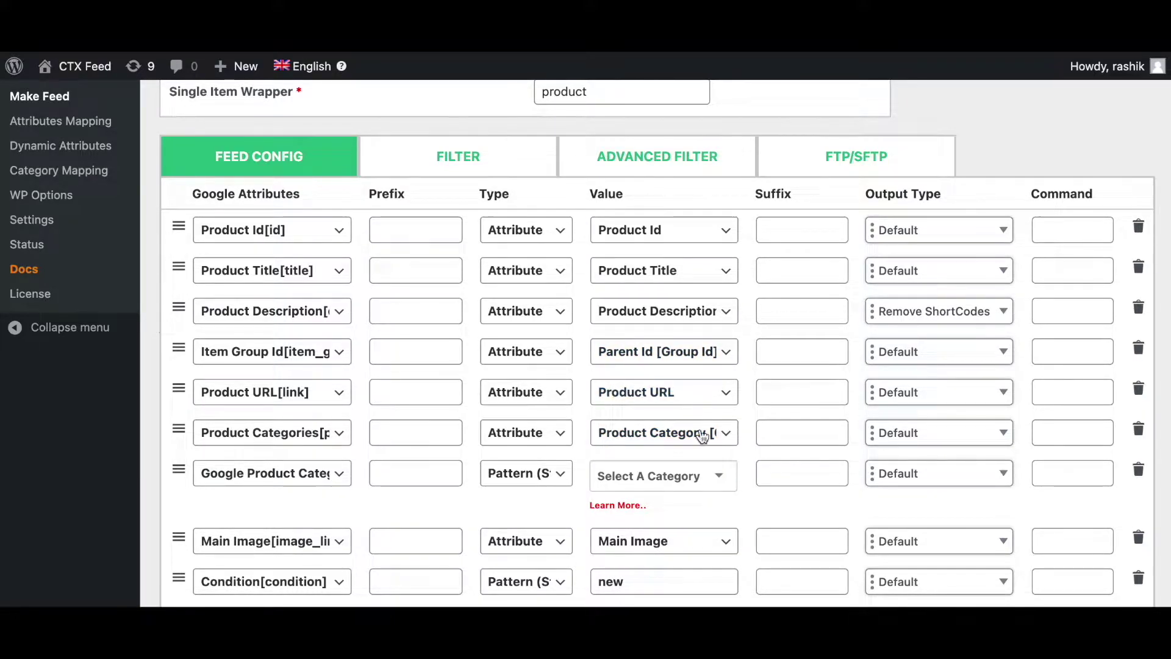
scroll(684, 492, down, 1)
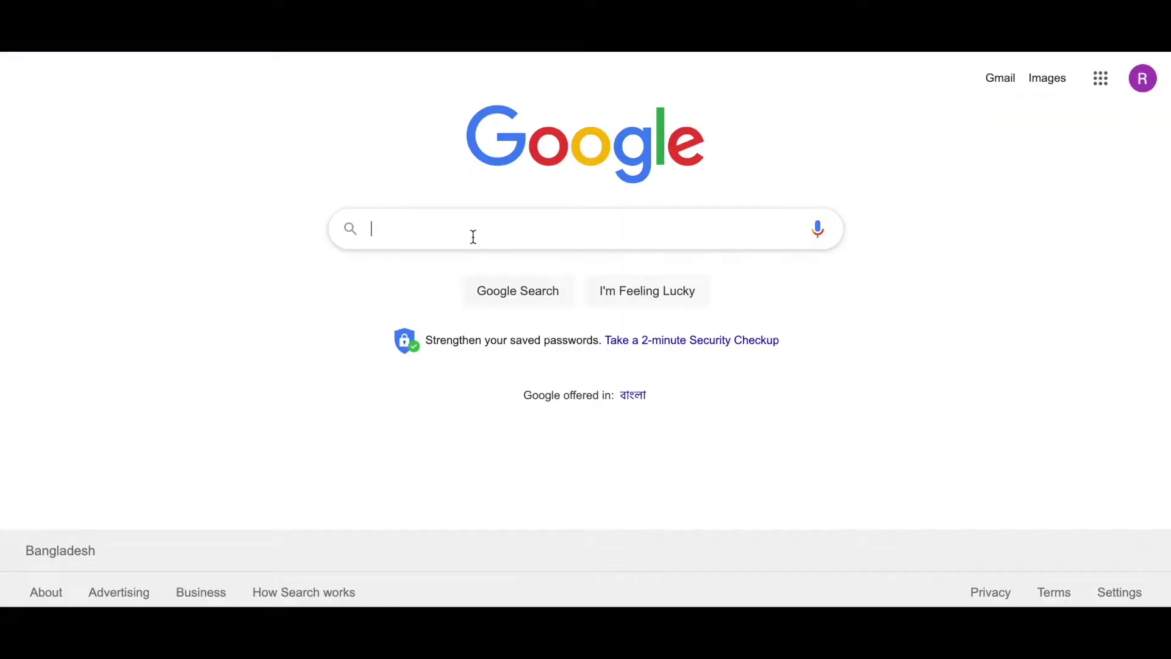
- Search Google for 'google merchant categories' and browse the Product Taxonomy text list
click(474, 236)
click(430, 272)
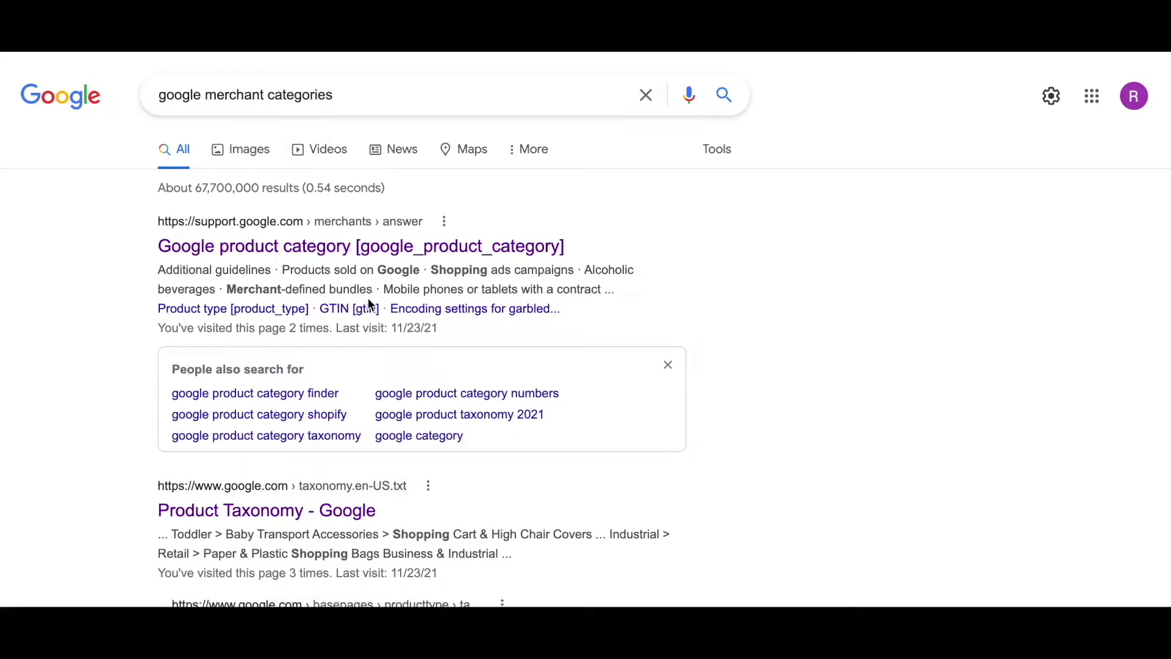
scroll(370, 305, down, 2)
click(224, 413)
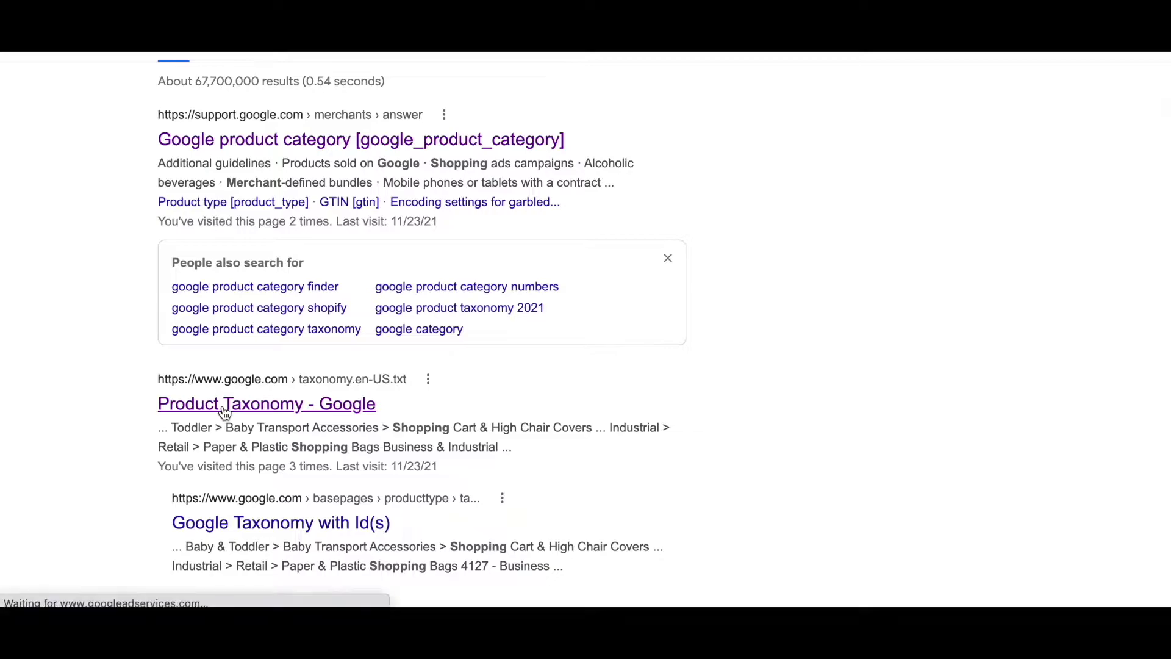
scroll(638, 332, down, 10)
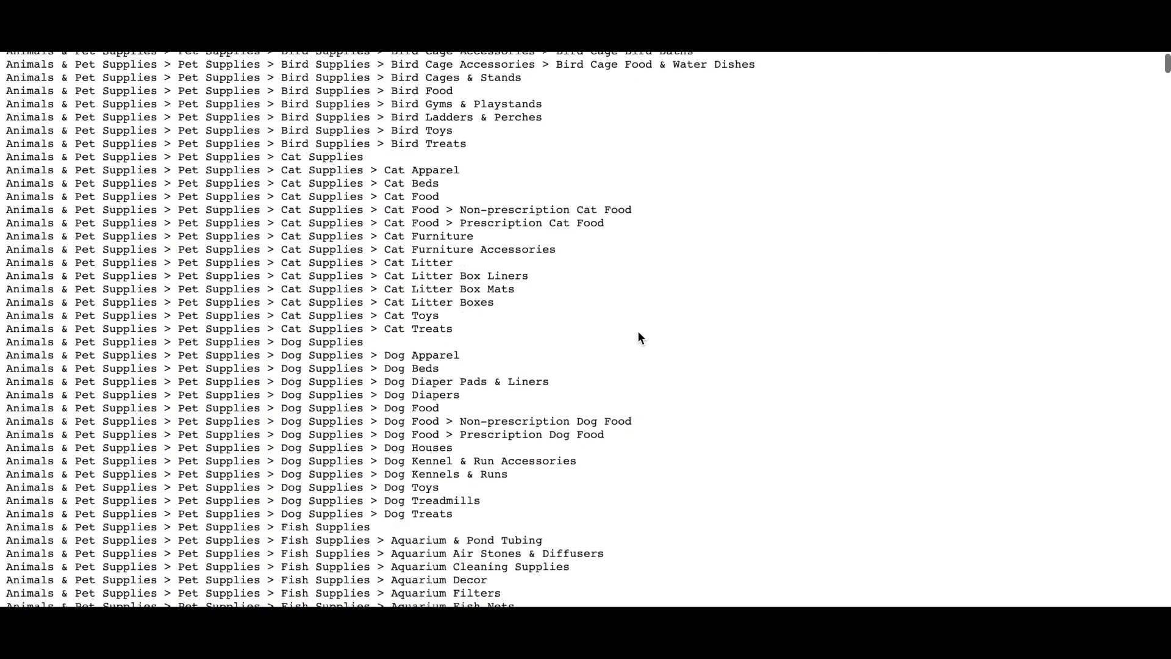
scroll(638, 332, down, 13)
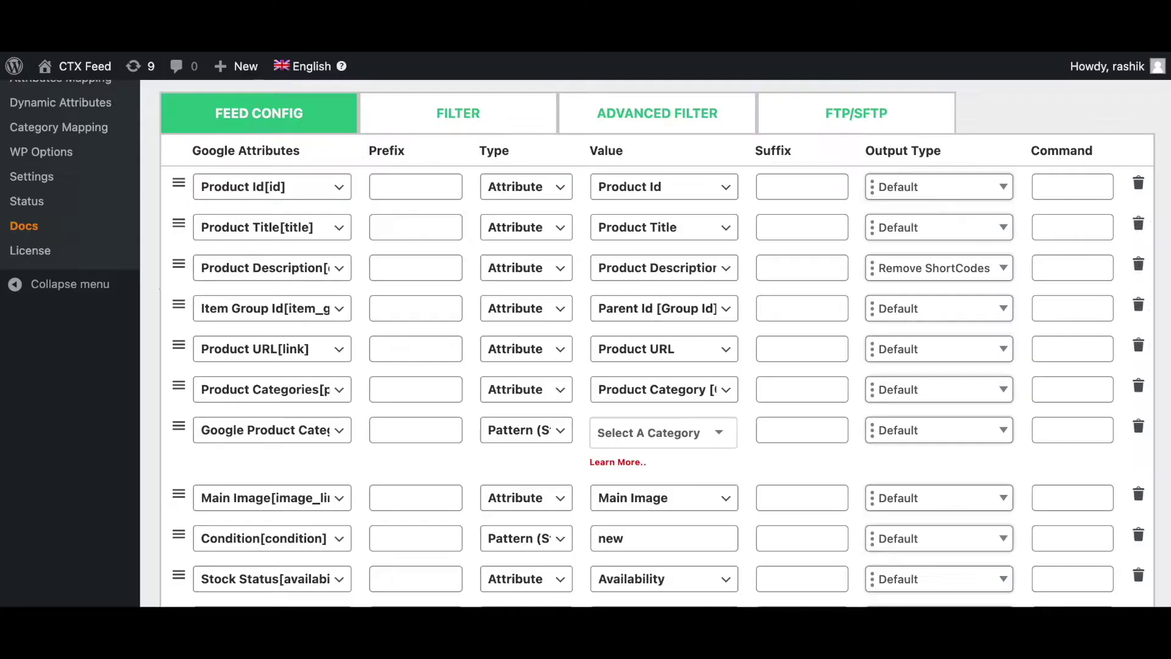
- Set the Google product category to Apparel & Accessories
click(679, 435)
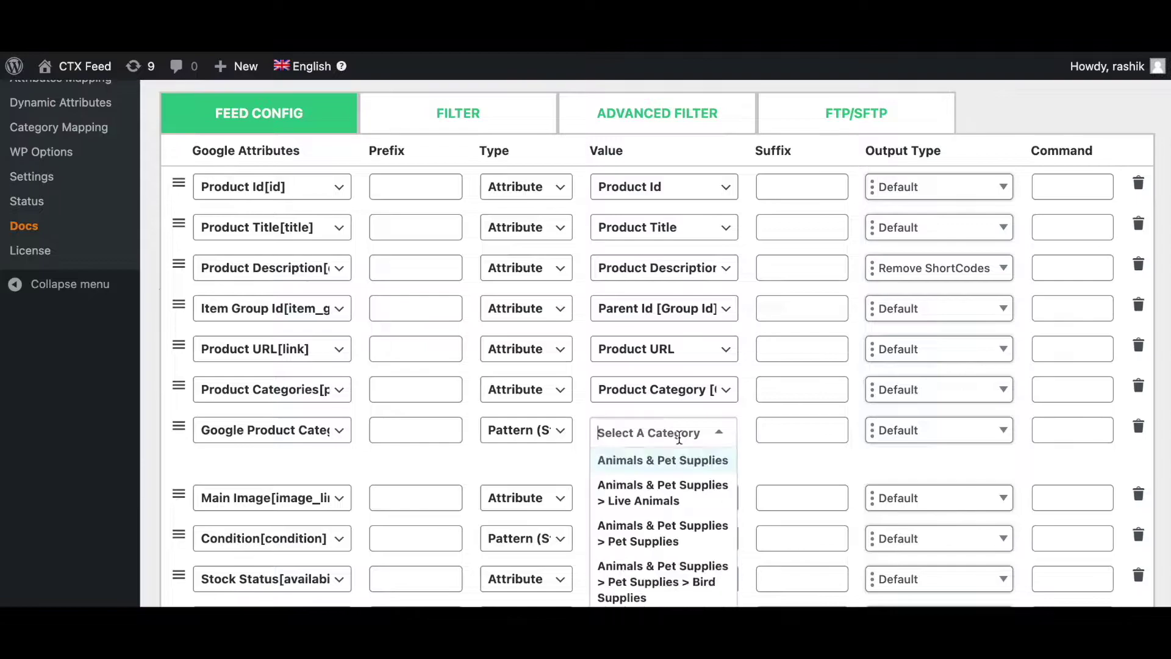
text(ap)
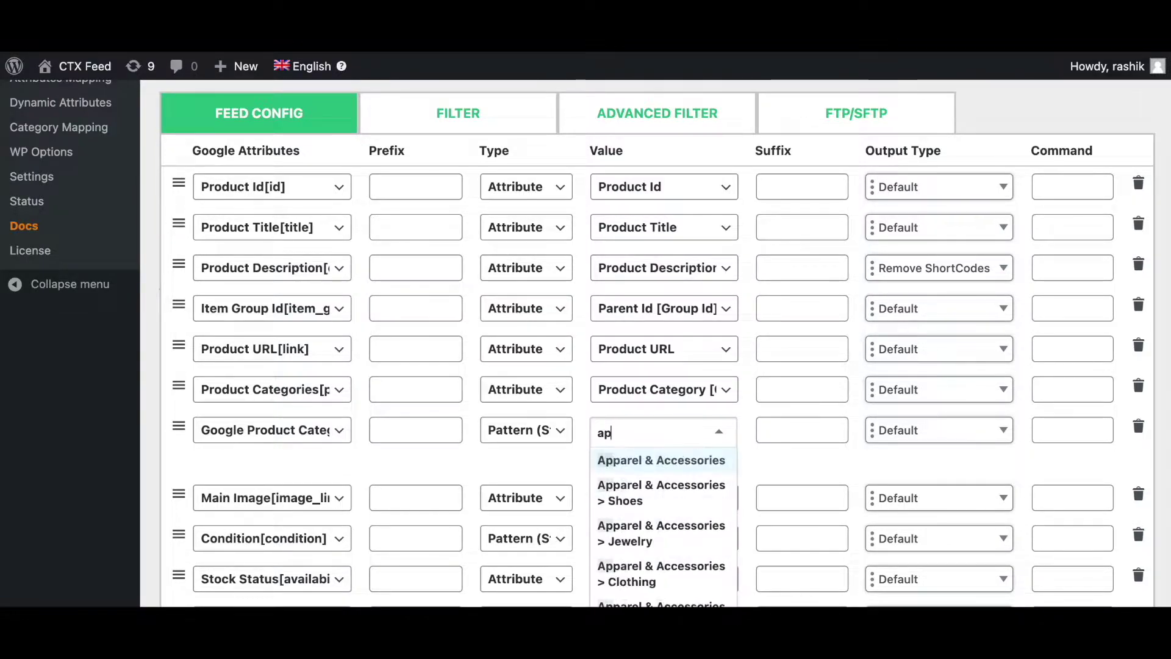
click(627, 468)
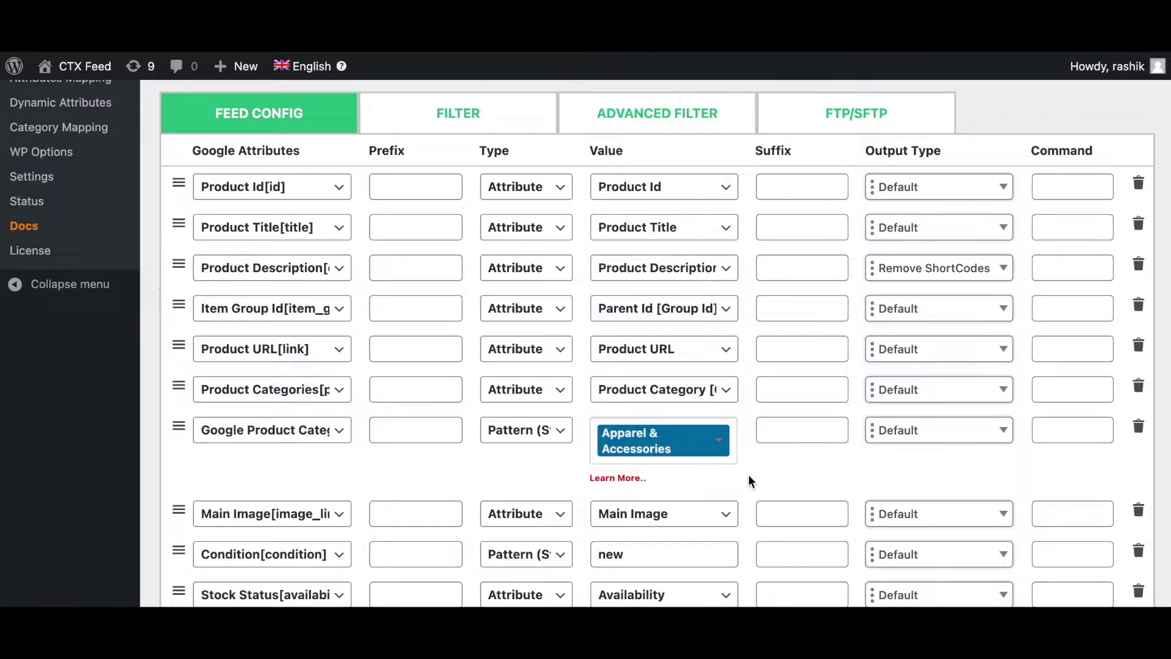
- Replace the Manufacturer[brand] pattern value 43 with the fixed value Nike
scroll(748, 475, down, 3)
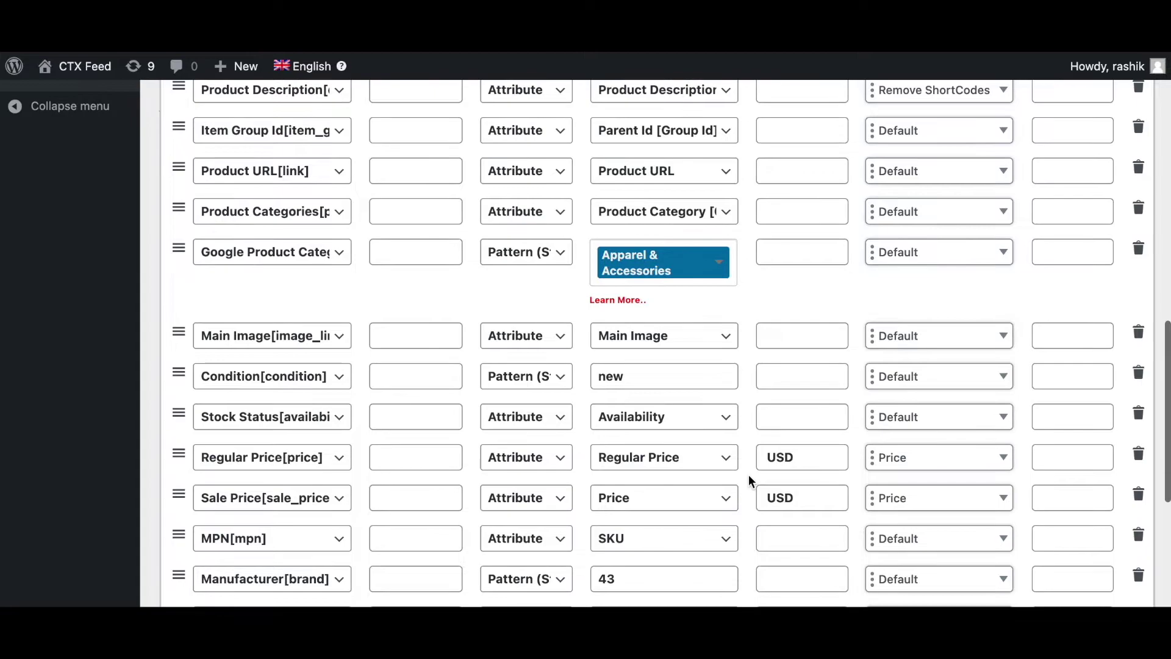
scroll(641, 457, down, 2)
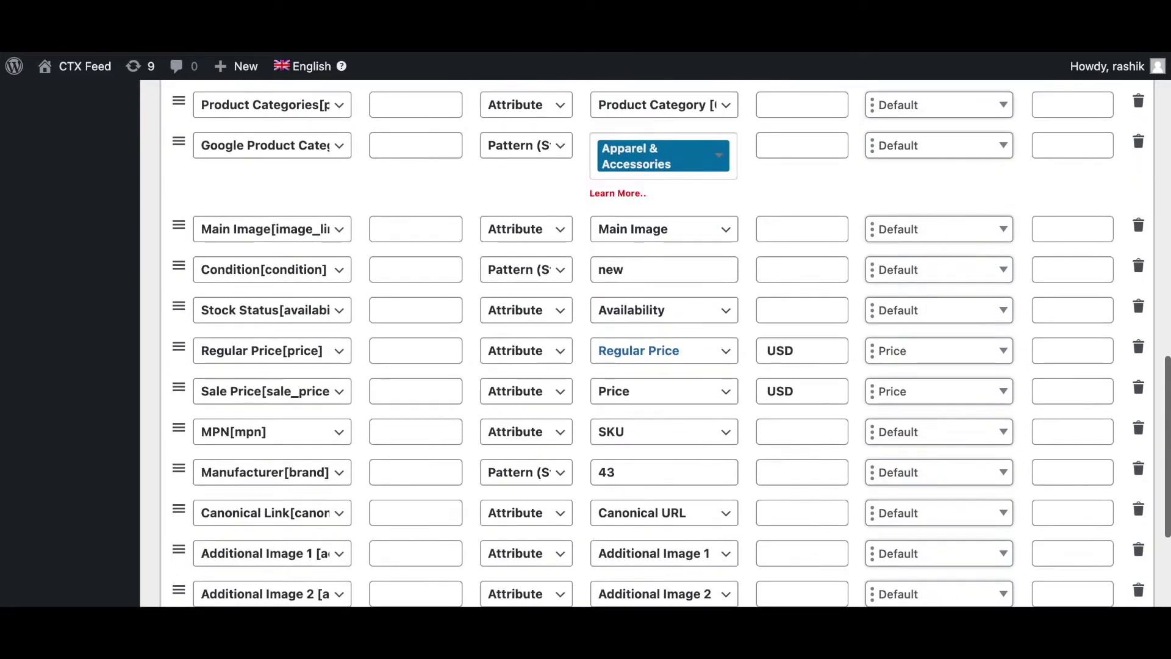
scroll(706, 423, down, 2)
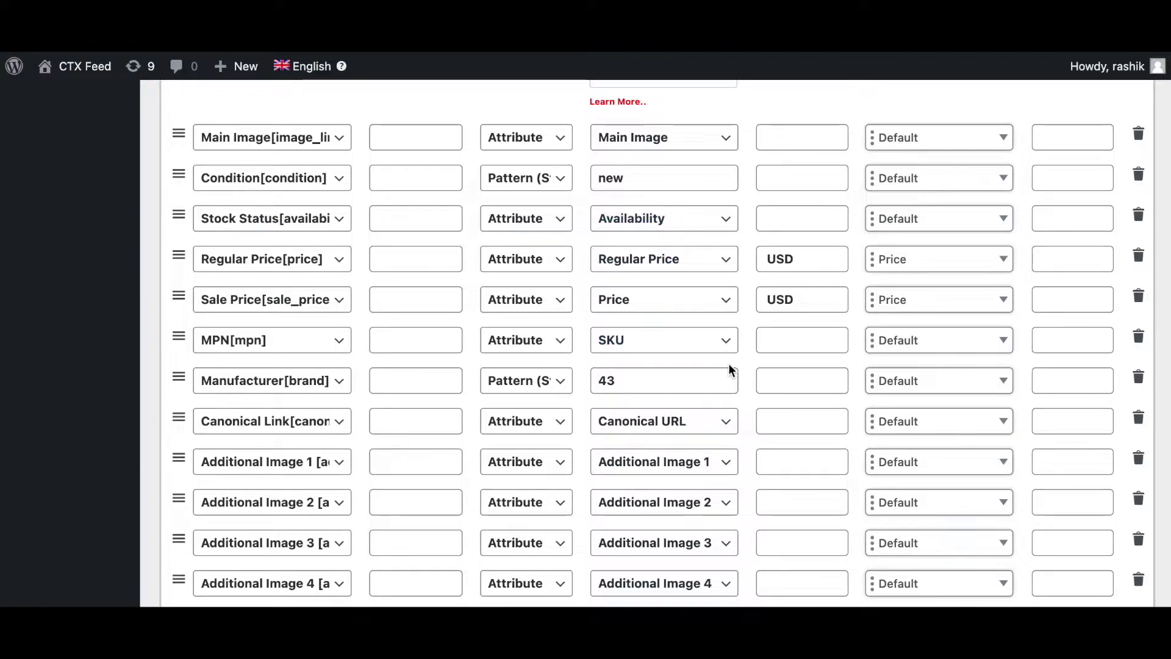
scroll(742, 392, down, 1)
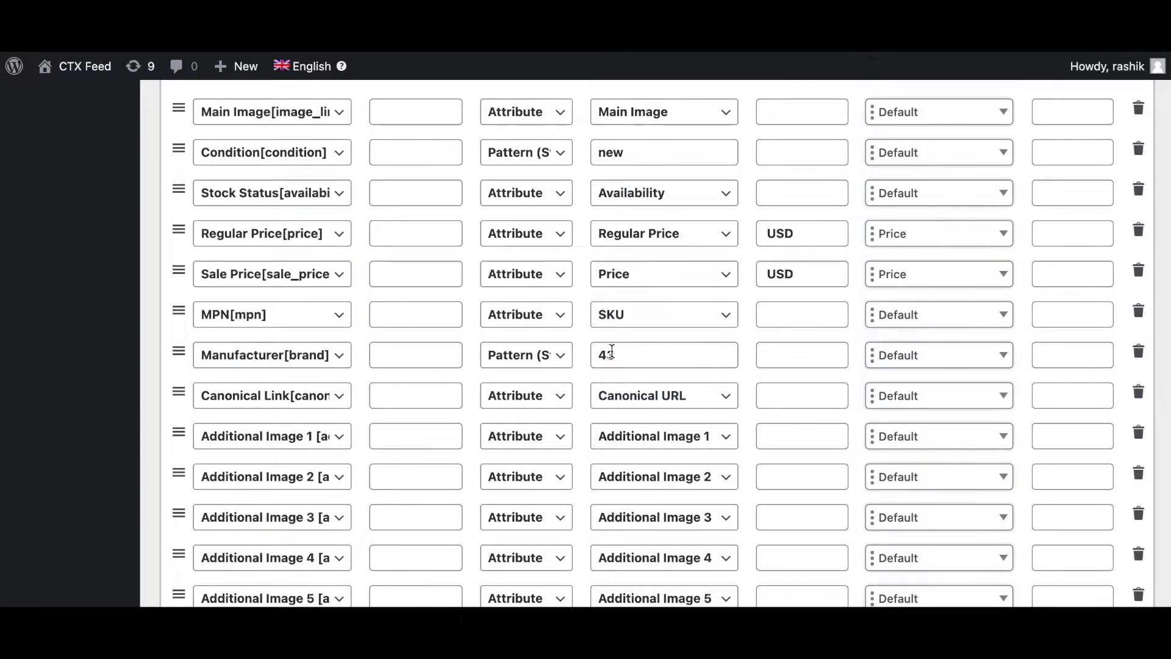
drag(622, 355, 557, 360)
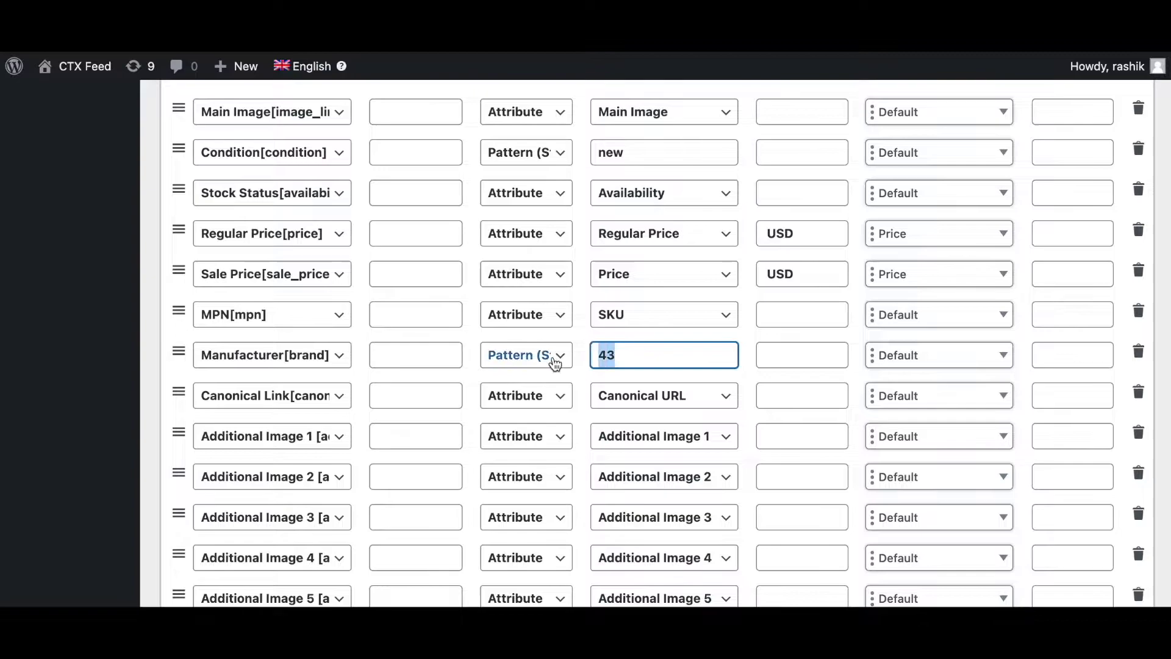
text(Nike)
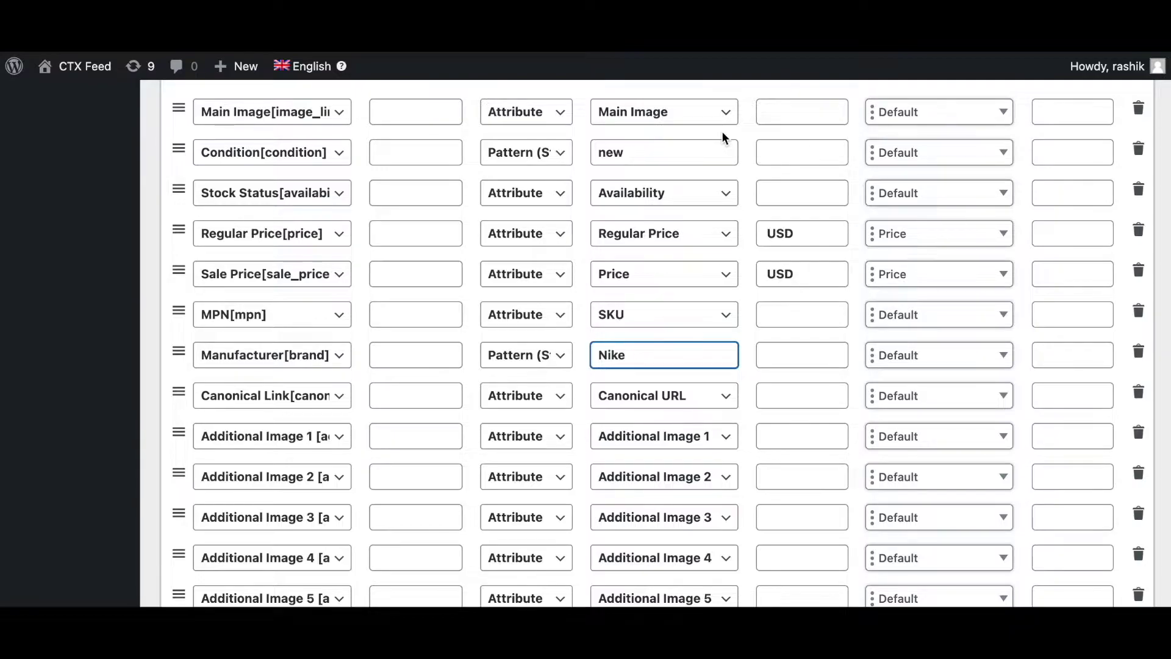
scroll(671, 342, down, 3)
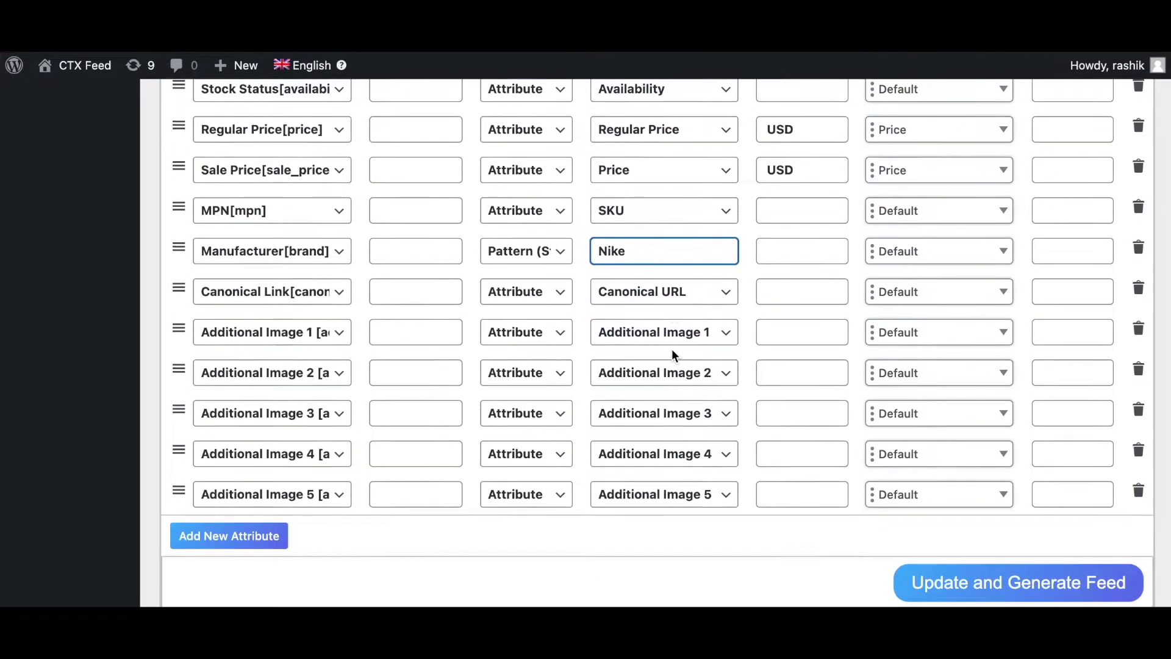
scroll(672, 351, up, 1)
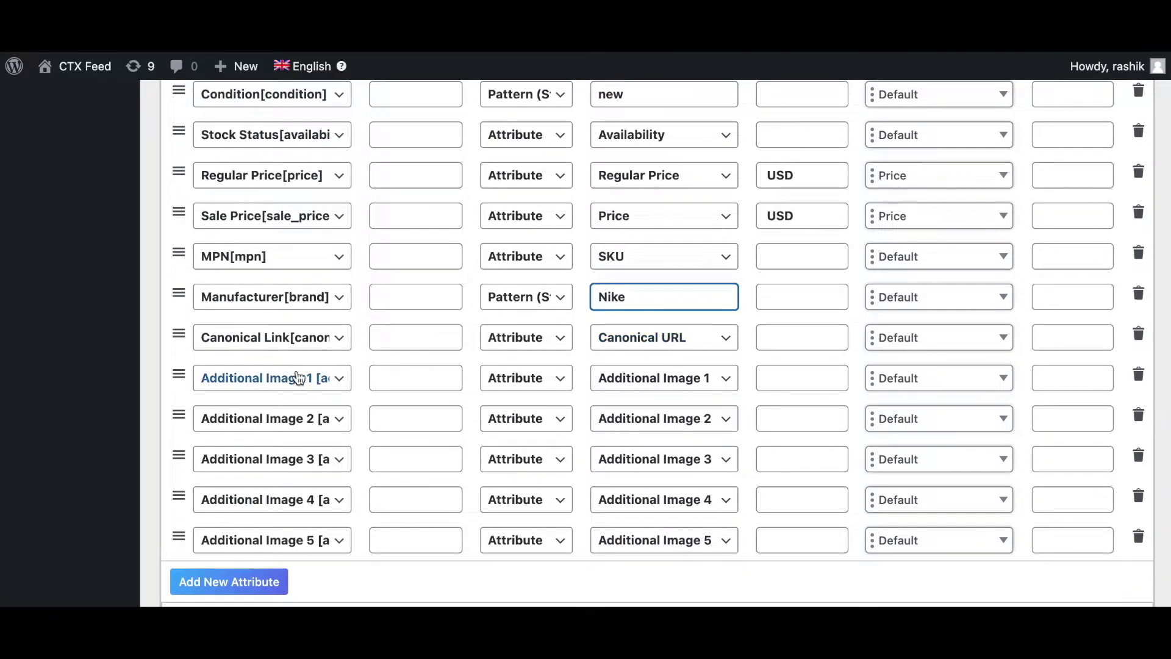
scroll(247, 216, up, 3)
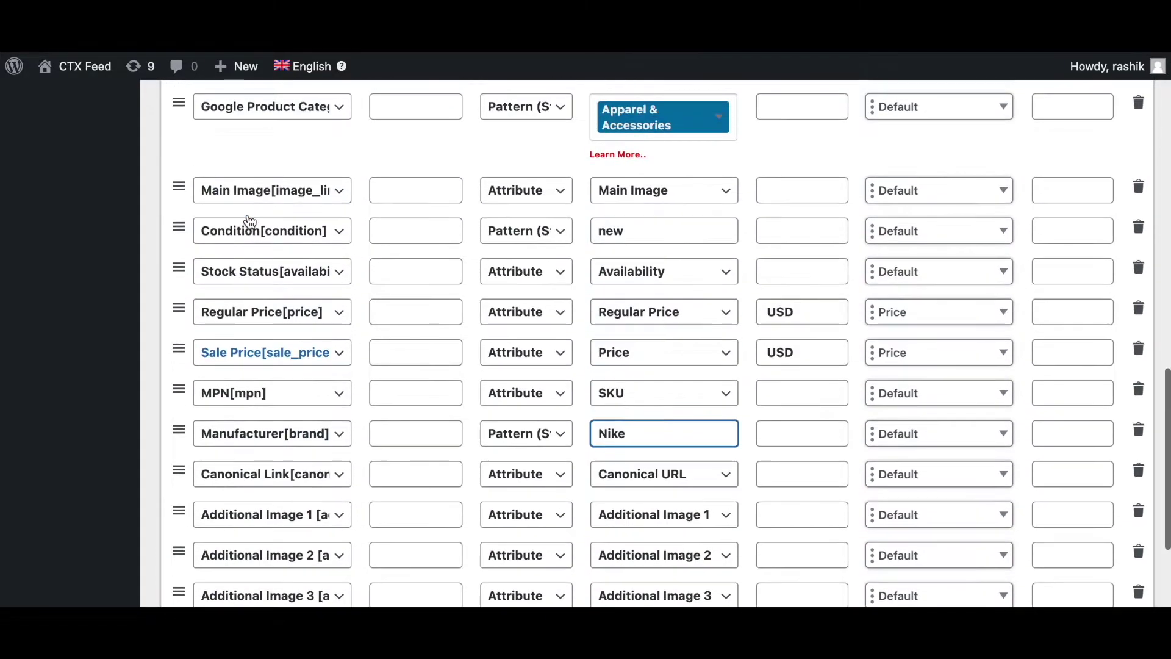
scroll(248, 215, up, 9)
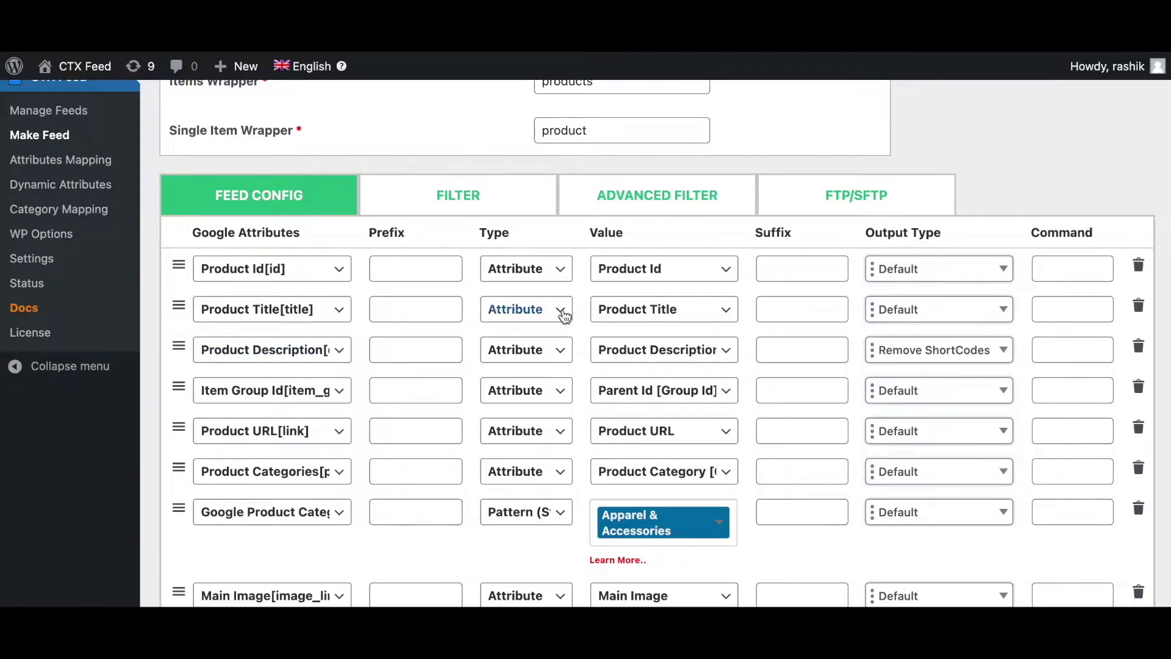
scroll(606, 348, down, 12)
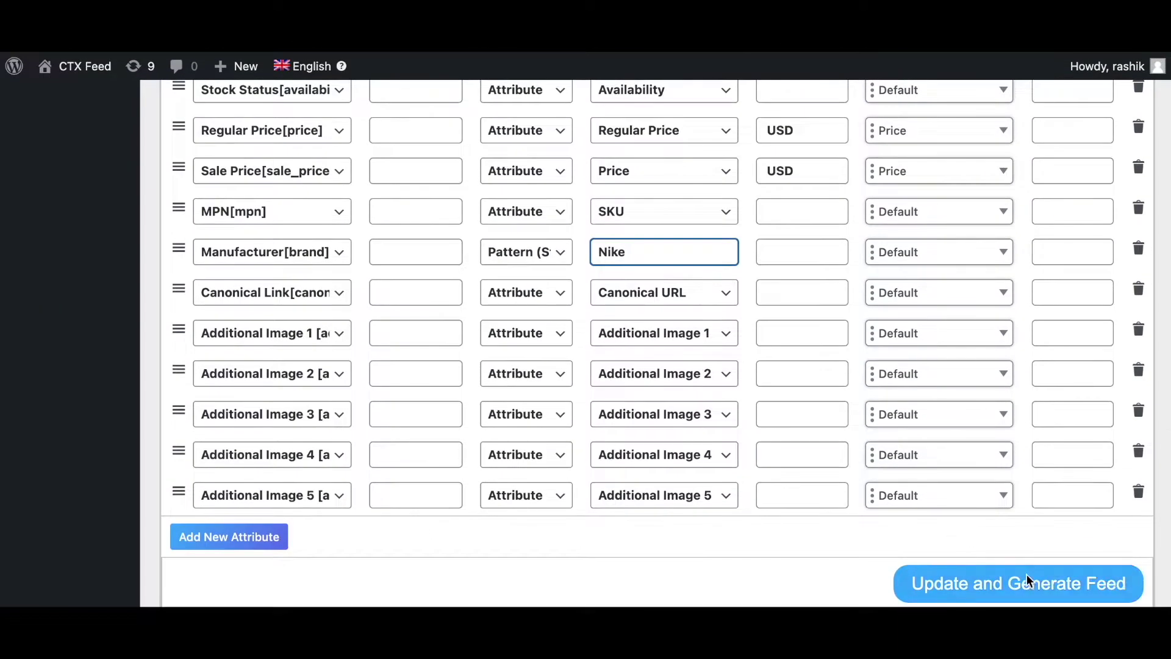
- Save the GMerchant feed configuration and regenerate the XML feed
click(1034, 584)
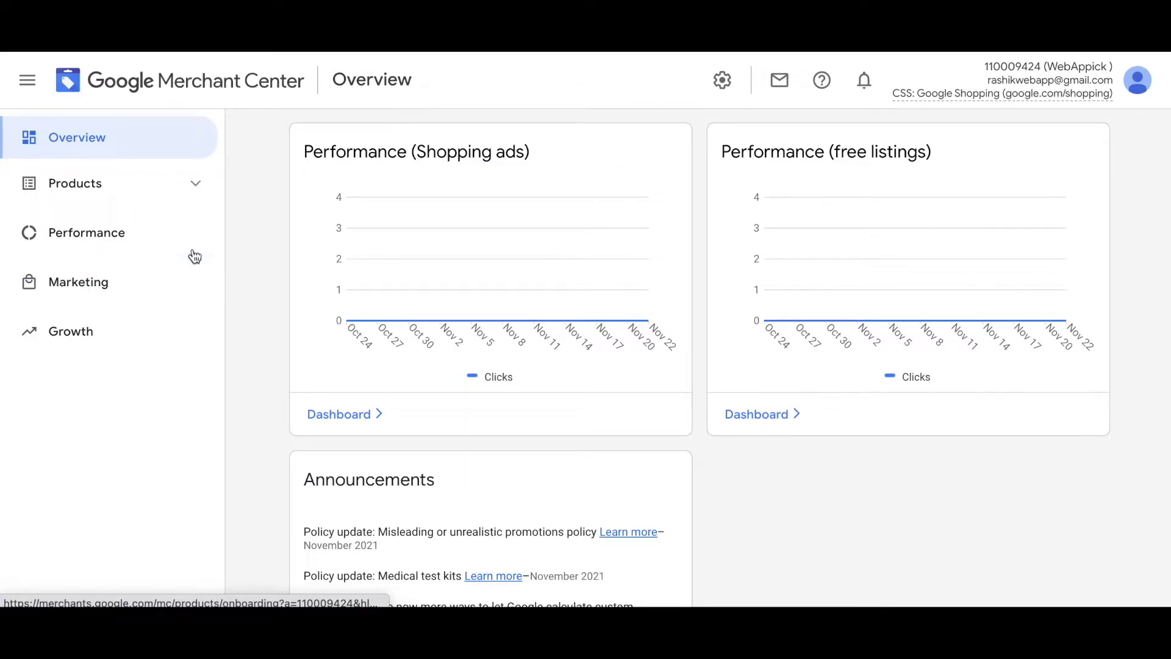
- Begin adding a primary feed with United States as the country of sale
click(112, 196)
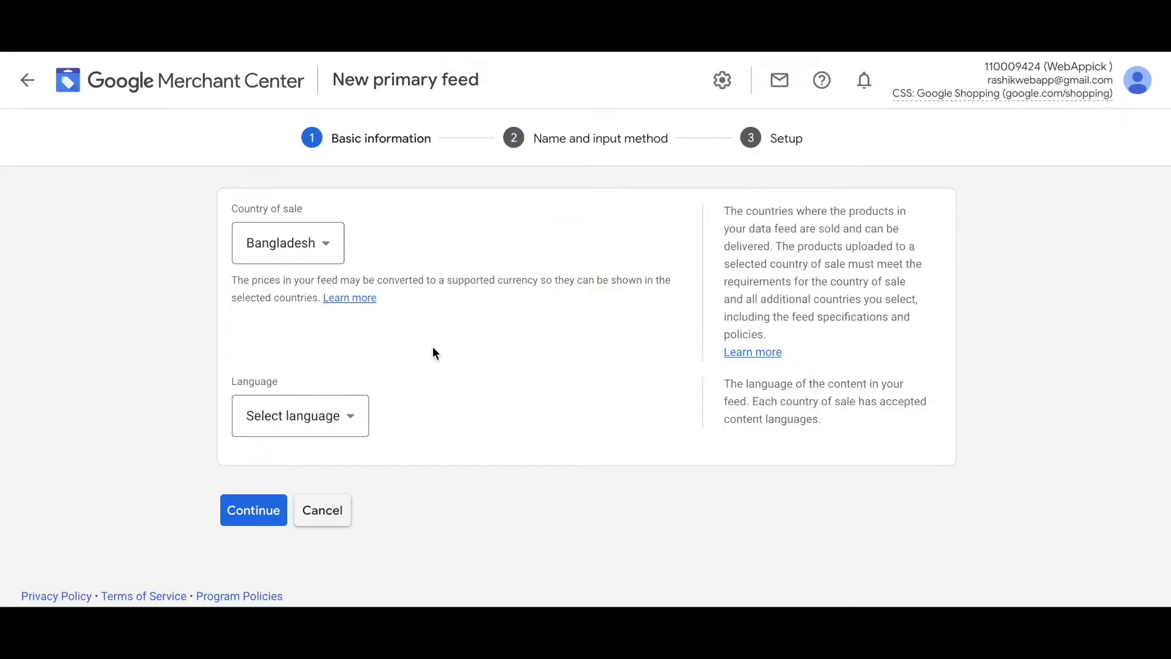
click(329, 244)
scroll(332, 249, down, 20)
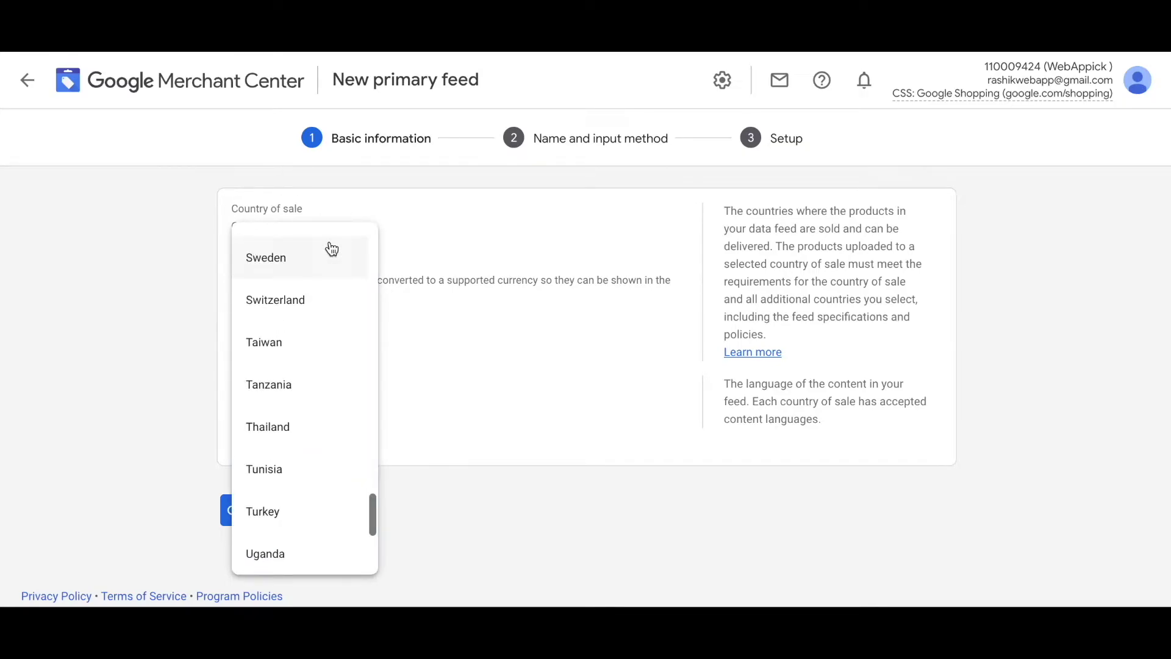
scroll(315, 440, down, 5)
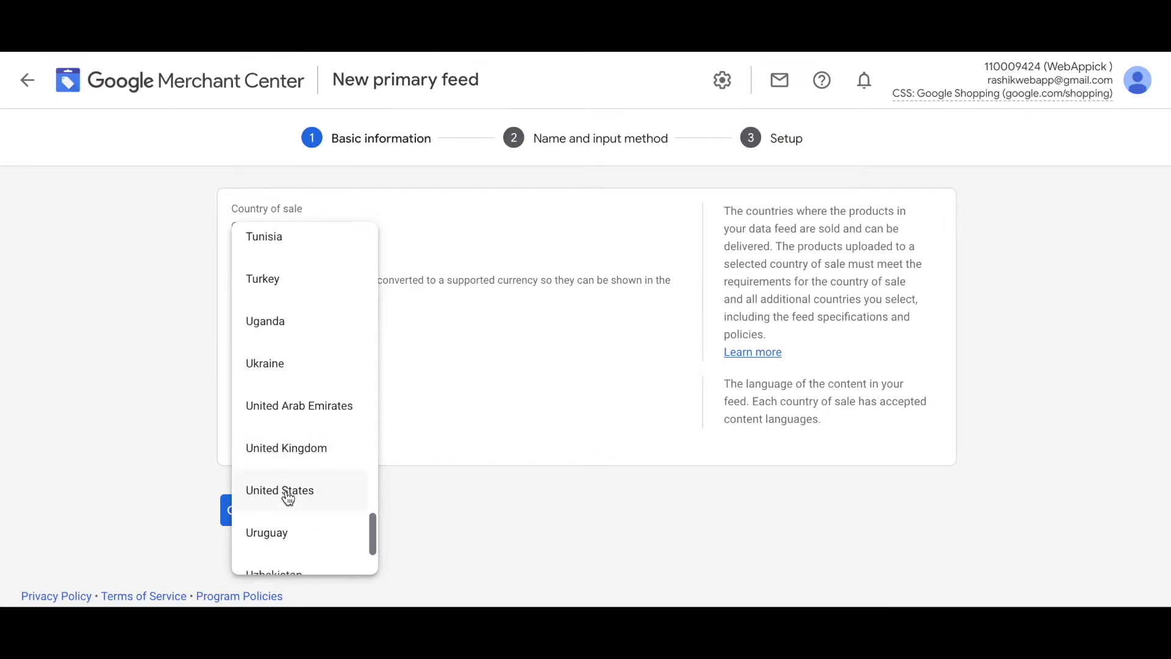
click(288, 495)
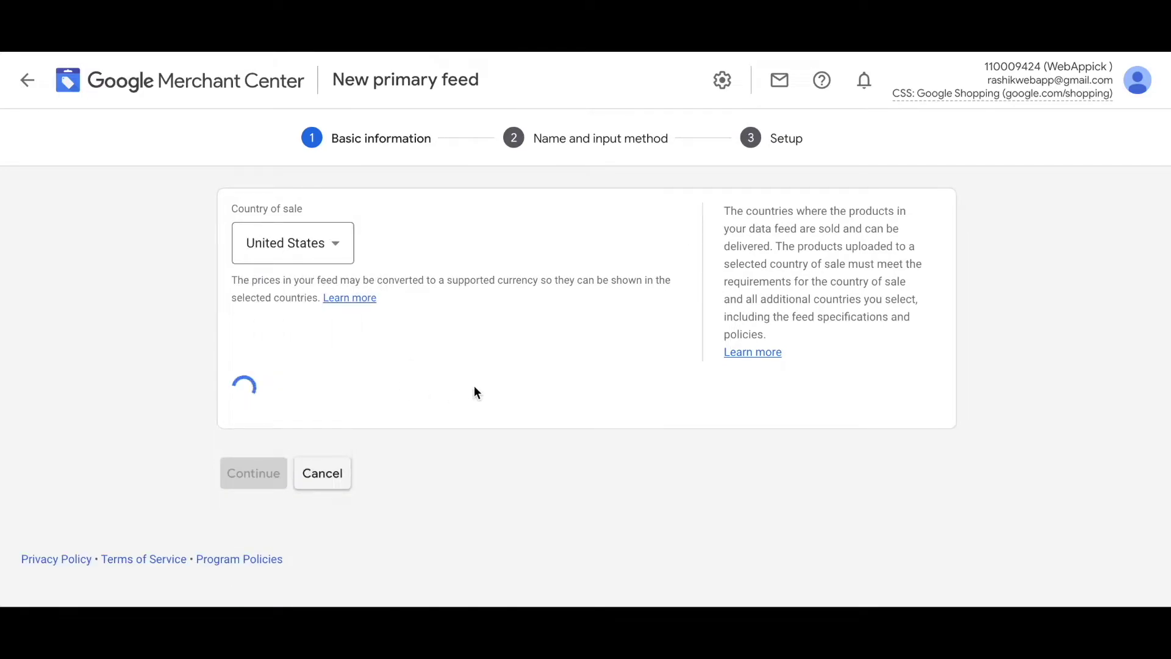
- Choose English as the feed language, exclude Shopping ads, and continue
click(353, 415)
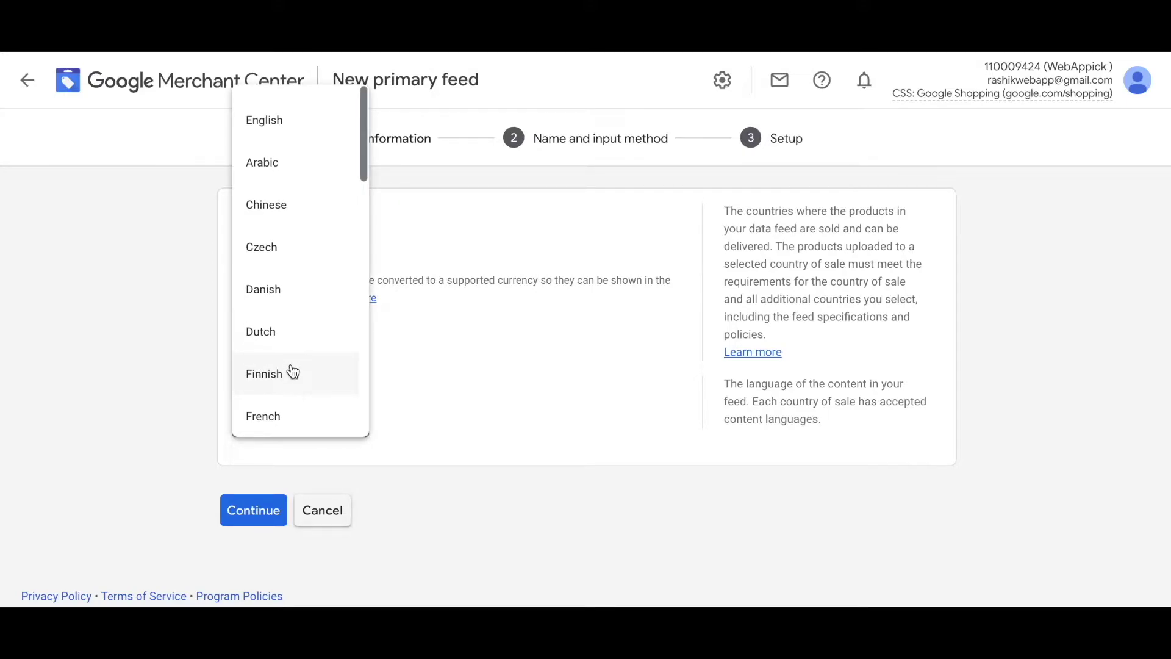
click(275, 120)
scroll(427, 366, down, 3)
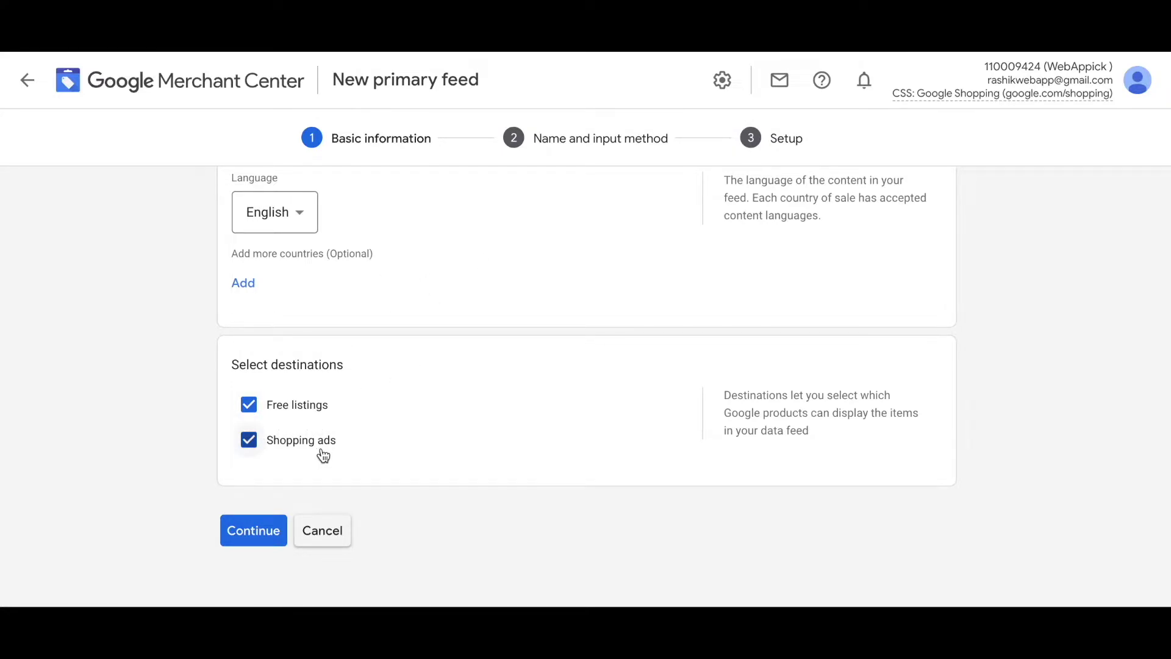
click(249, 445)
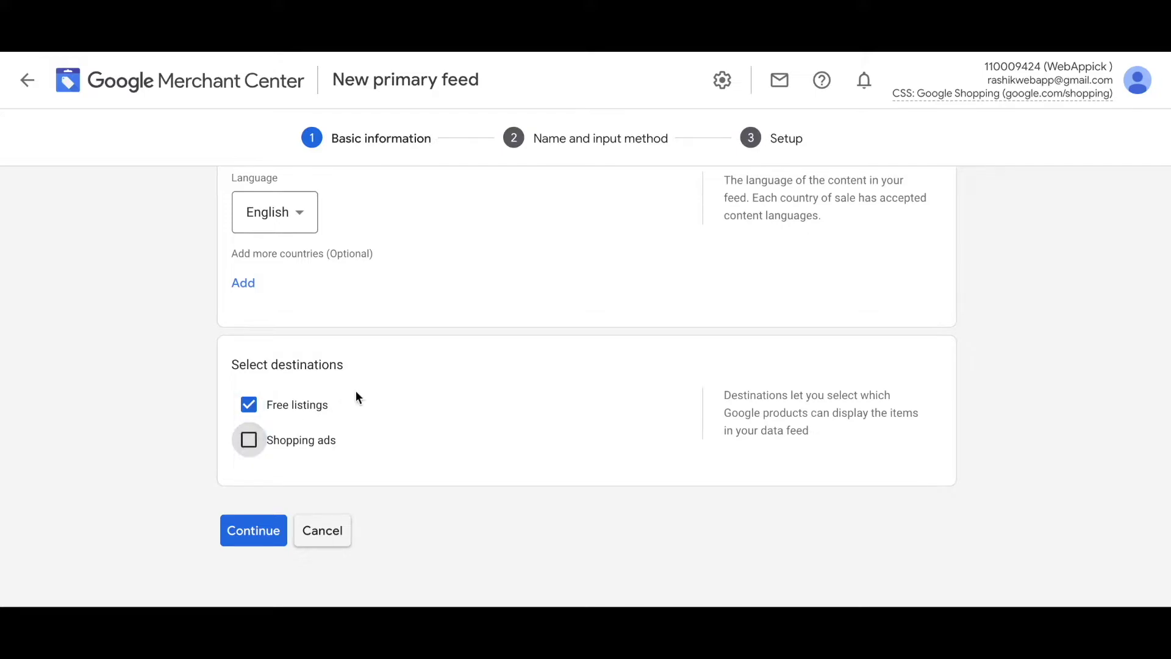
click(241, 540)
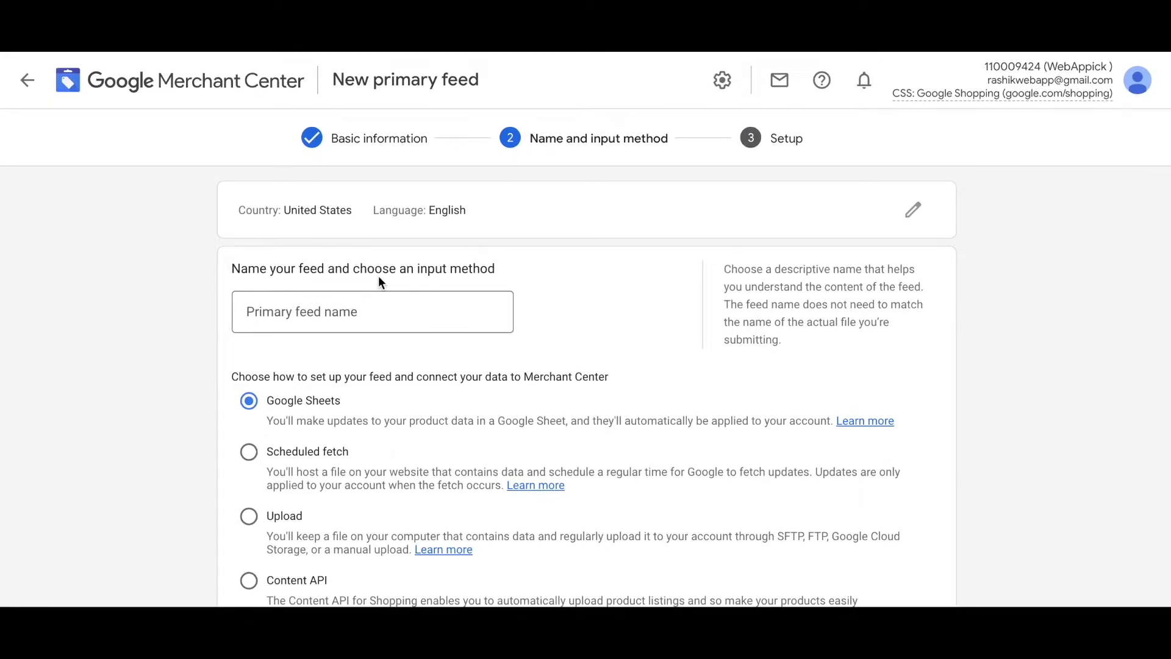
- Name the primary feed GMerchant and choose Scheduled fetch as its input method
click(289, 309)
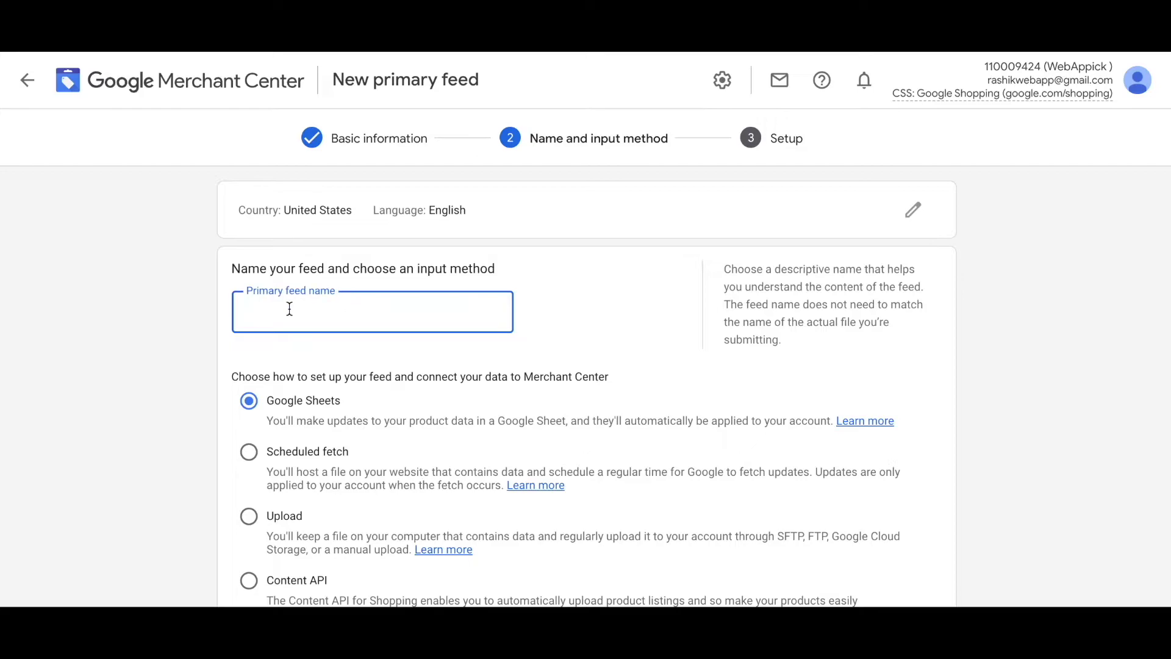
text(GMerchant)
click(236, 383)
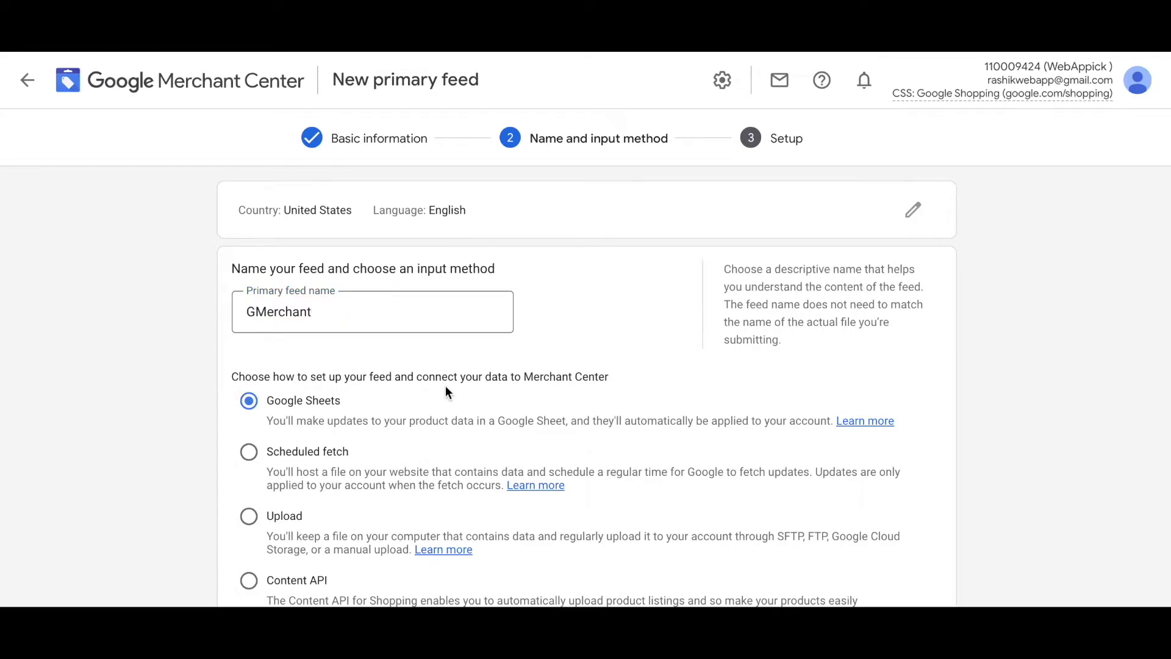
scroll(625, 378, down, 2)
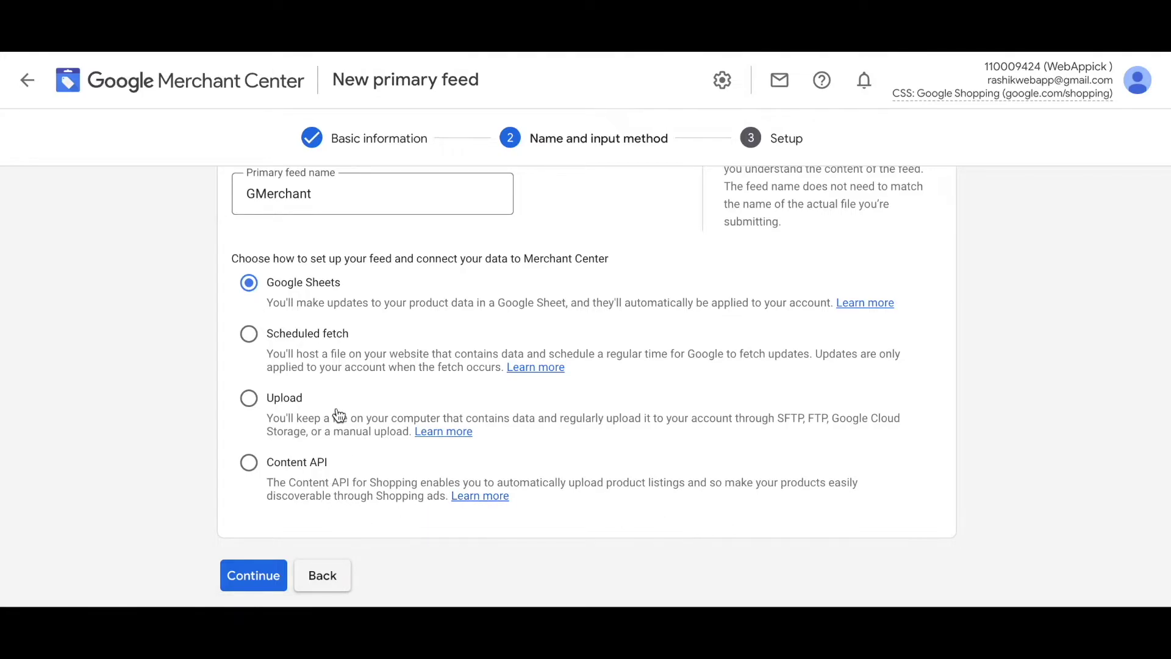
click(250, 336)
click(263, 574)
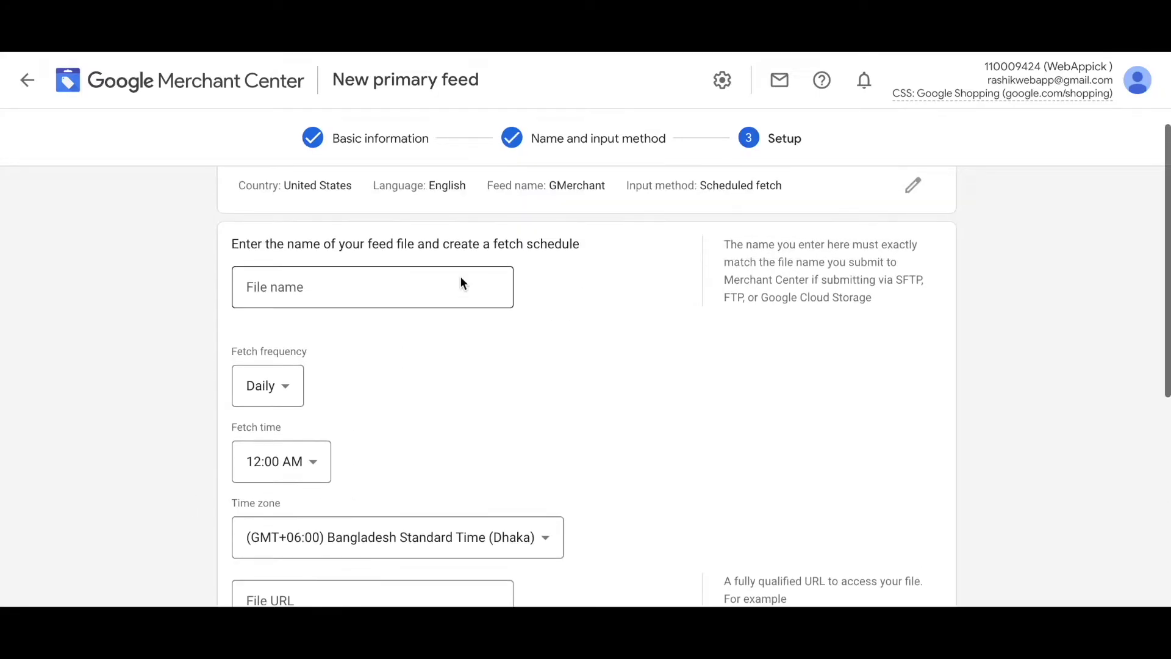
- Enter GMerchant as the fetch file name and scroll down to the File URL field
click(301, 275)
text(GMerchant)
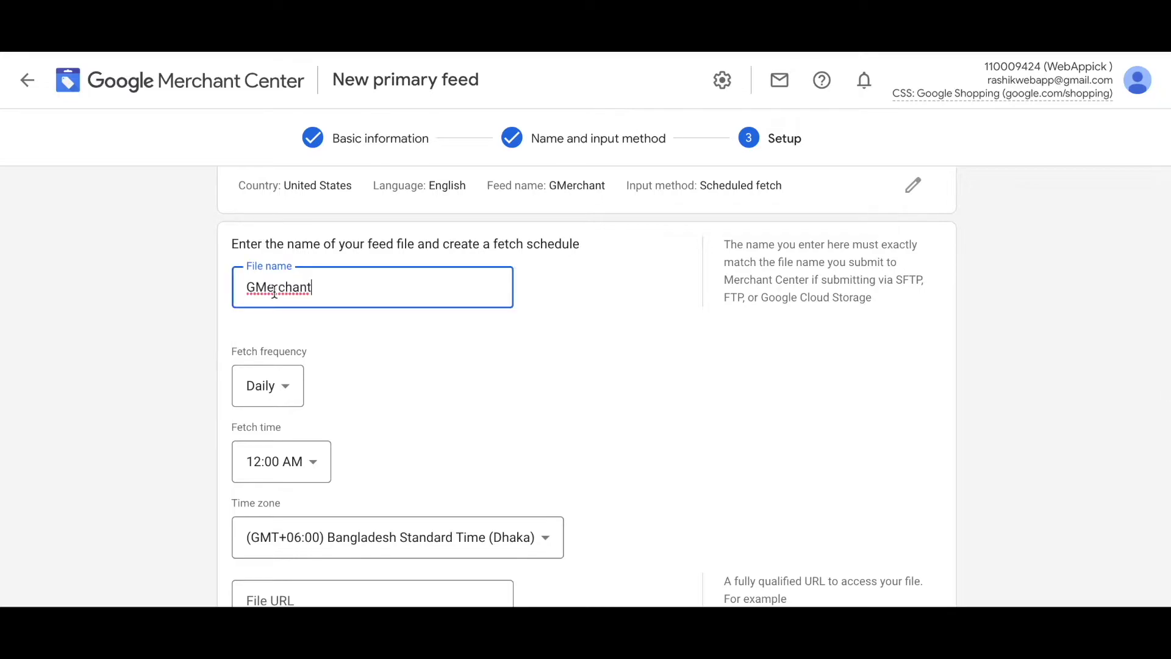
click(470, 389)
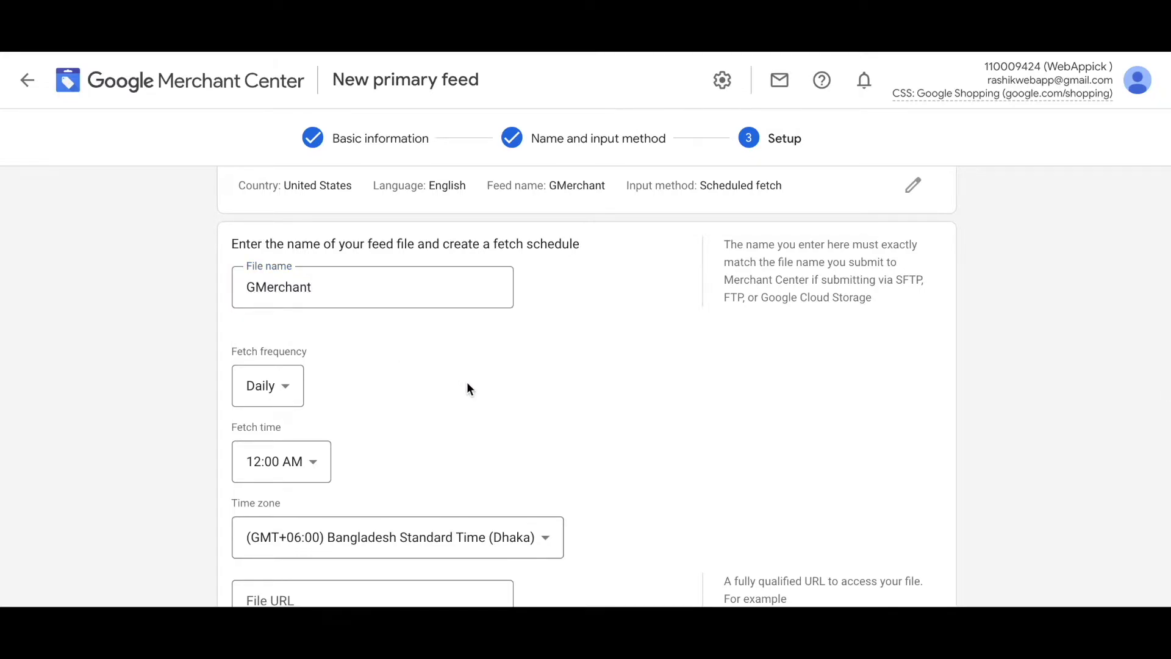
scroll(468, 388, down, 1)
scroll(390, 393, down, 1)
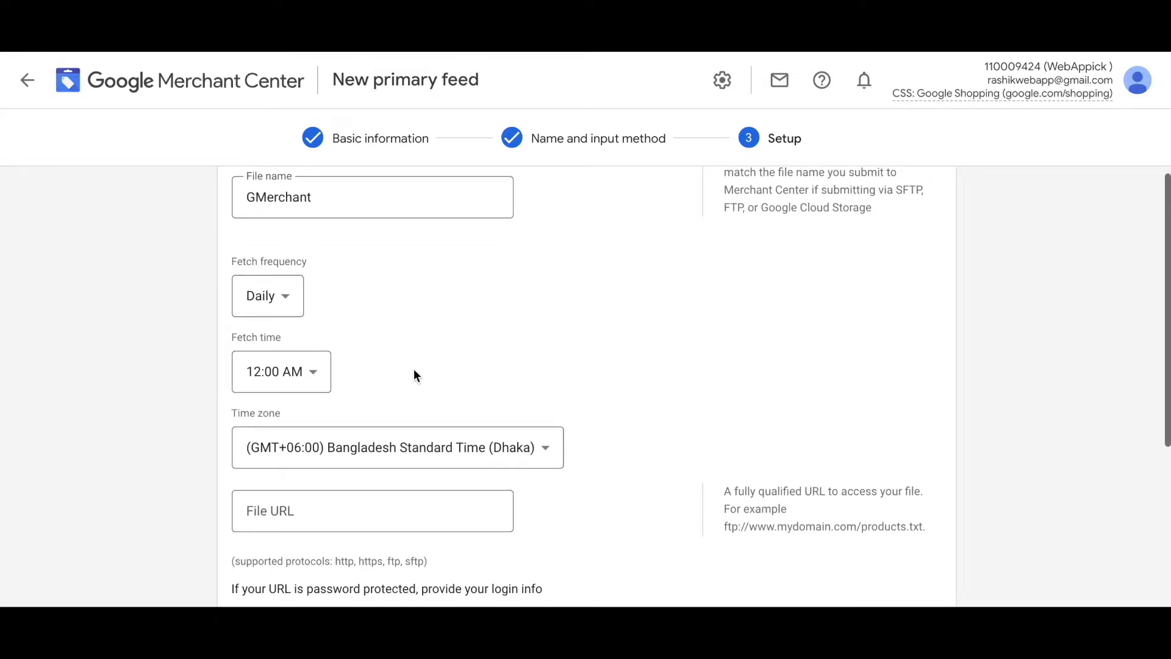
scroll(446, 322, down, 1)
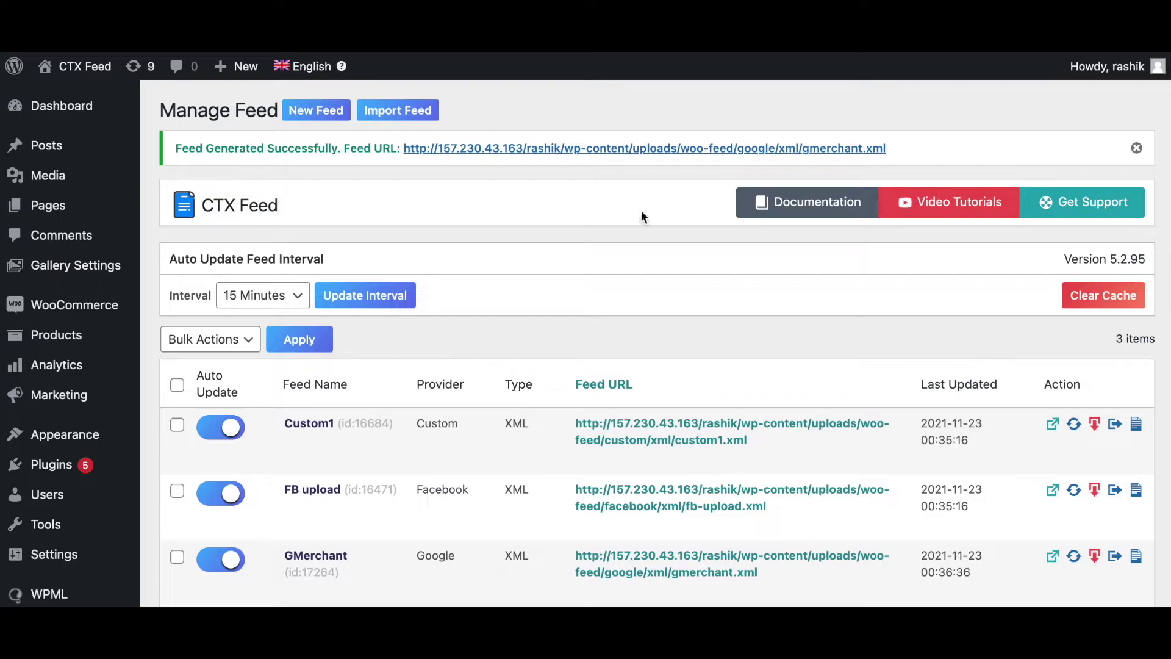
- Copy the GMerchant feed's XML URL from the CTX Feed Manage Feeds list
scroll(650, 256, down, 3)
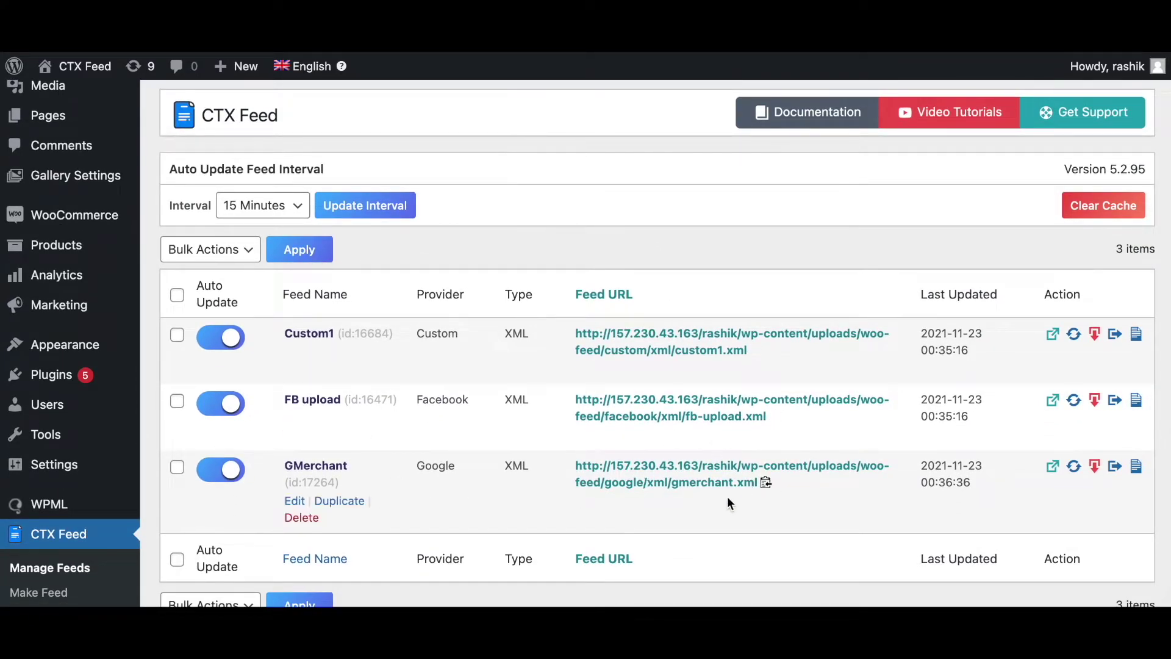
click(766, 483)
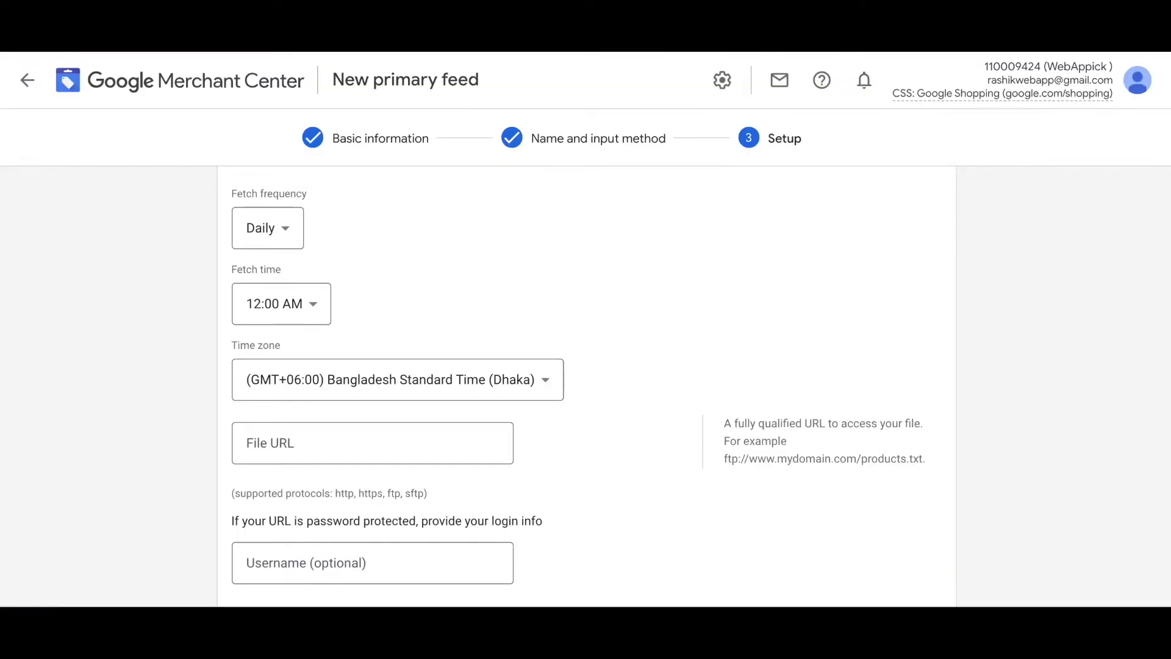
- Paste the gmerchant.xml URL into the File URL field and create the feed
click(267, 444)
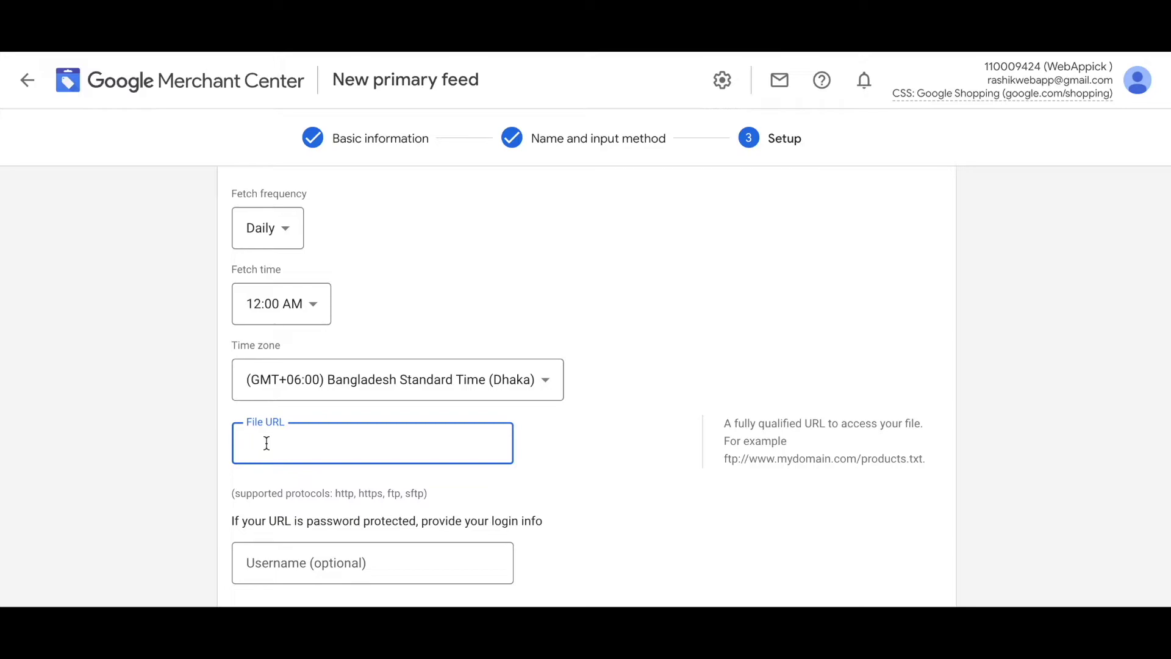
key(ctrl+v)
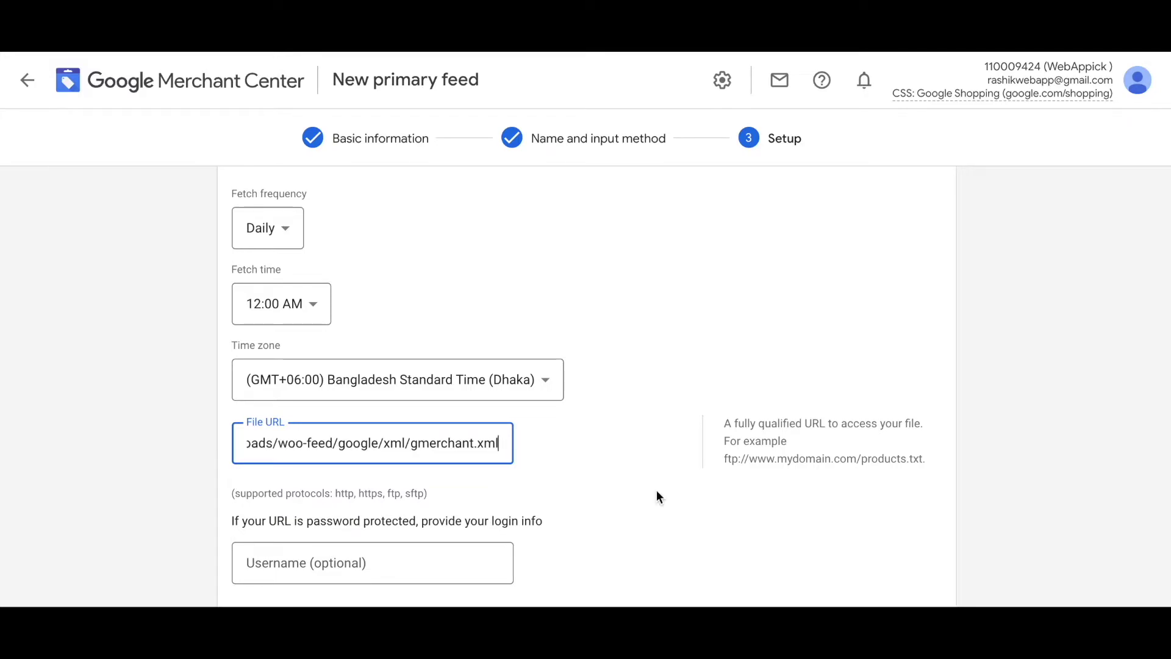
scroll(657, 491, down, 3)
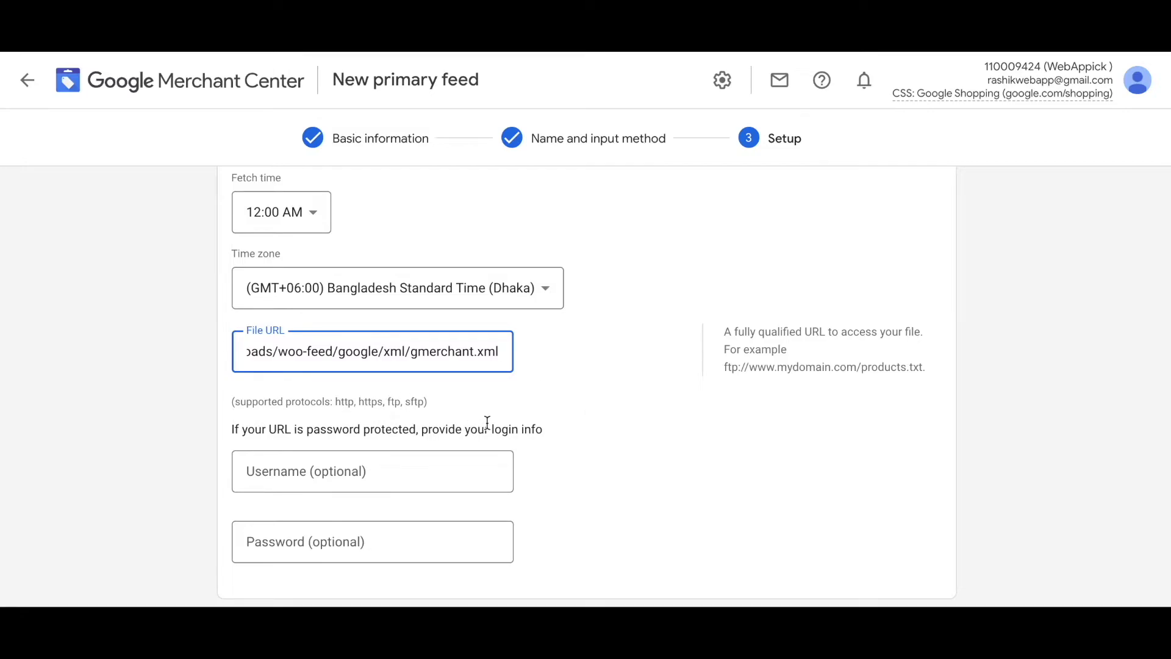
scroll(635, 499, down, 3)
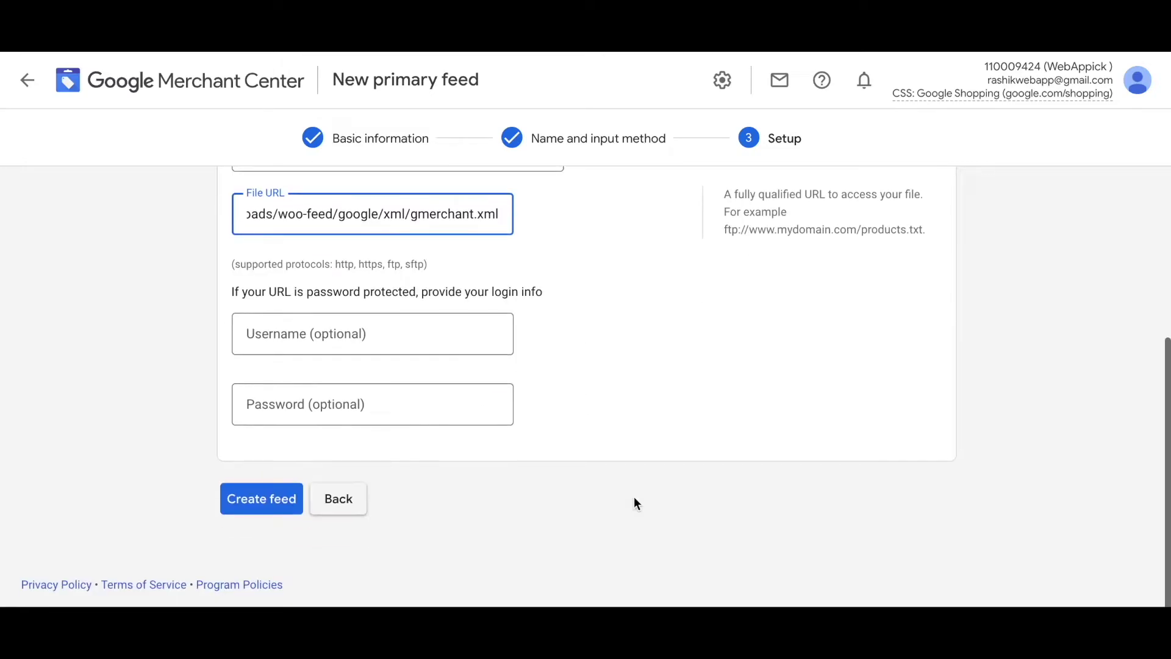
click(259, 510)
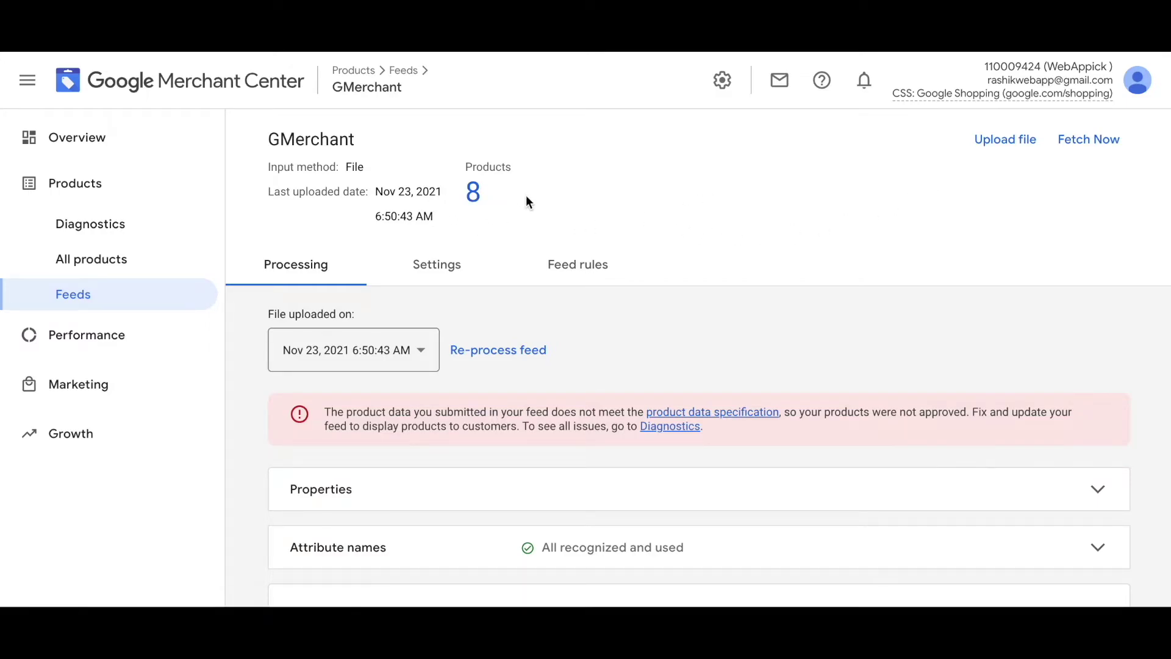
- Expand the 'Invalid or missing required attribute: price' issue and select item ID 41
scroll(715, 258, down, 1)
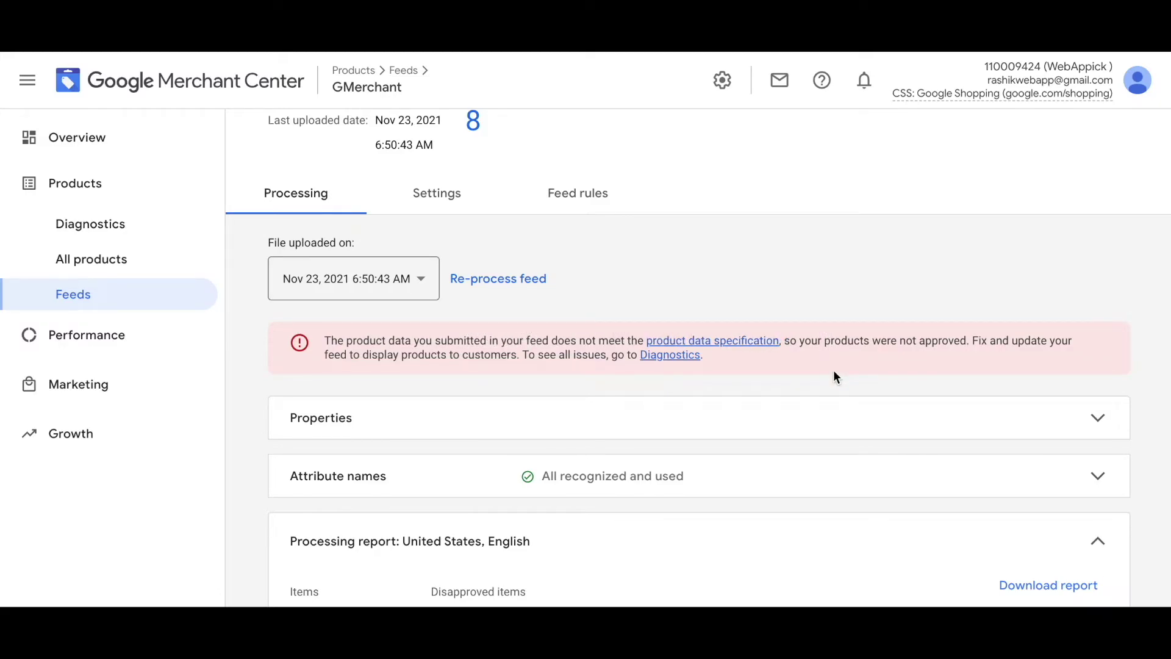
scroll(834, 372, down, 4)
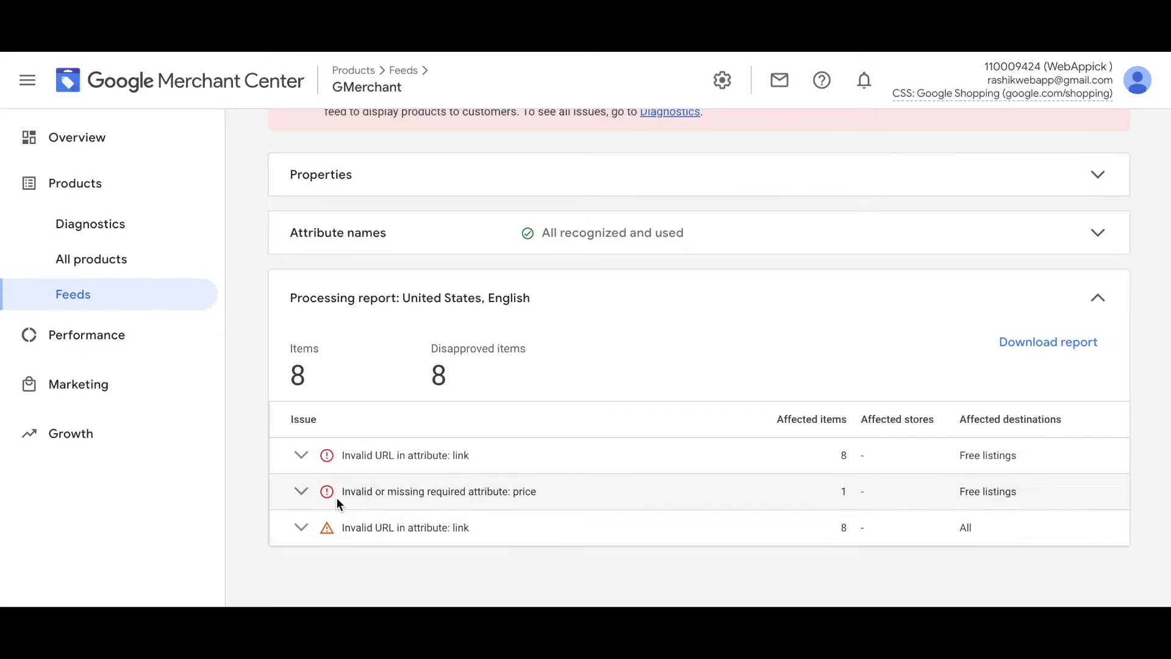
click(301, 493)
scroll(367, 480, down, 3)
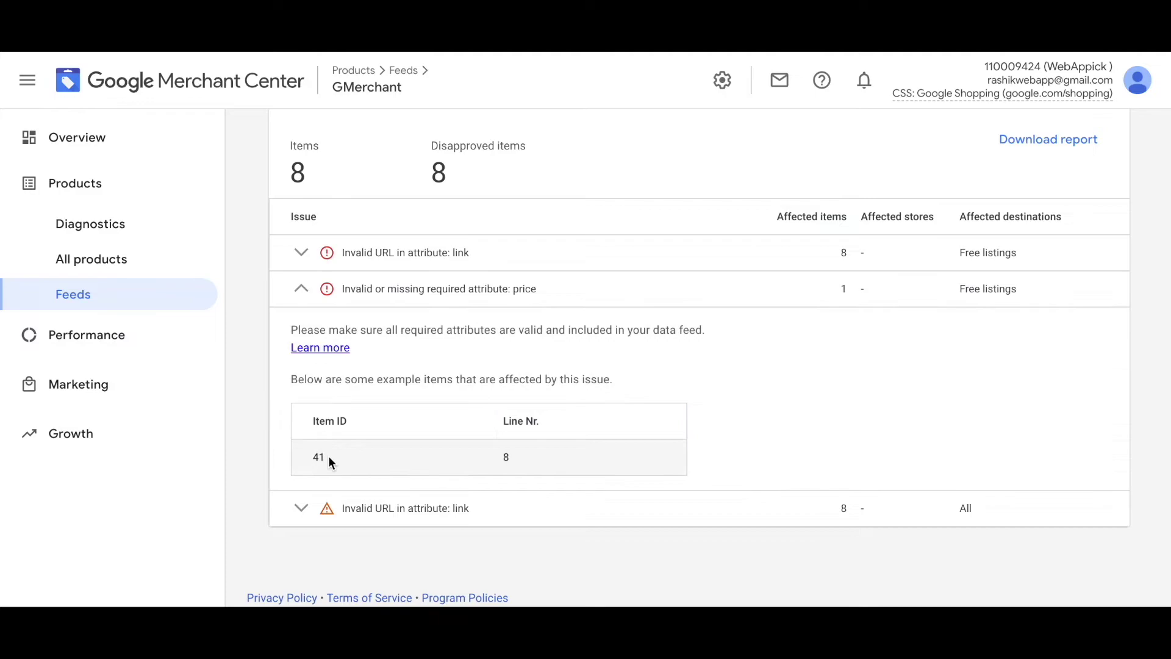
double_click(313, 458)
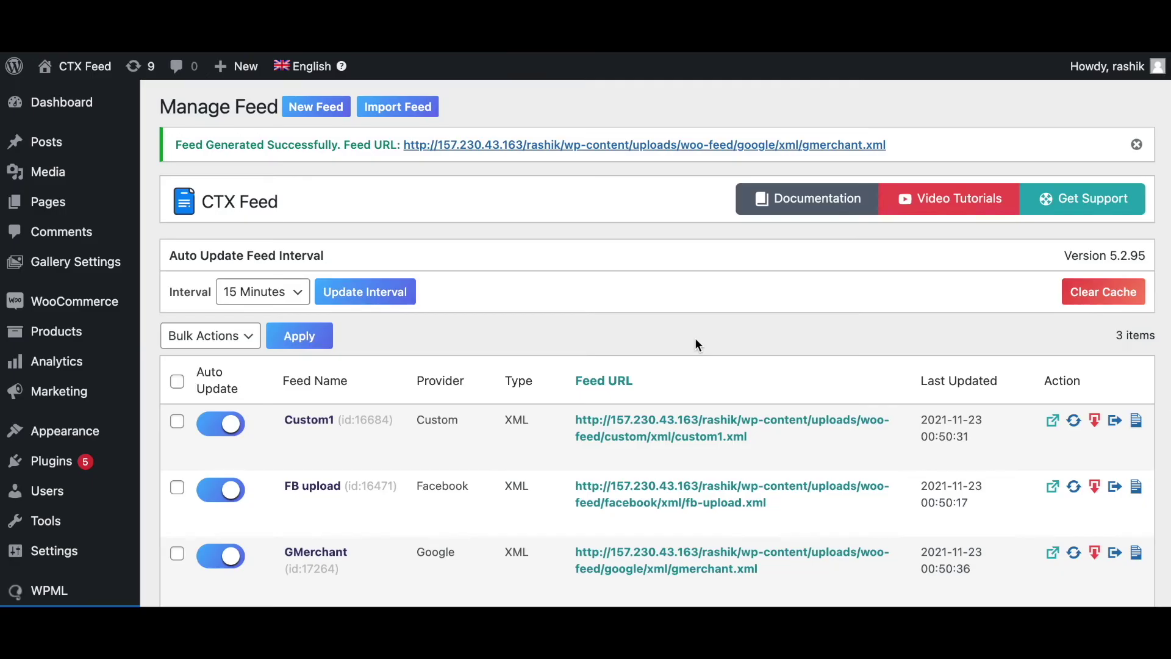
scroll(694, 338, down, 2)
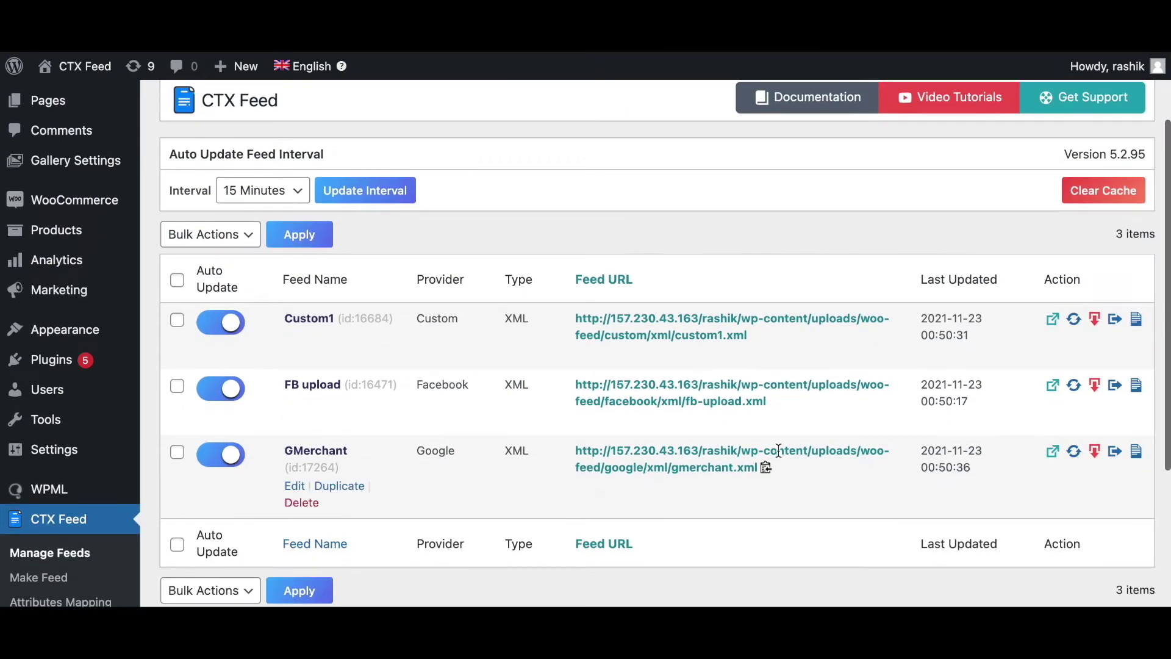
click(1052, 451)
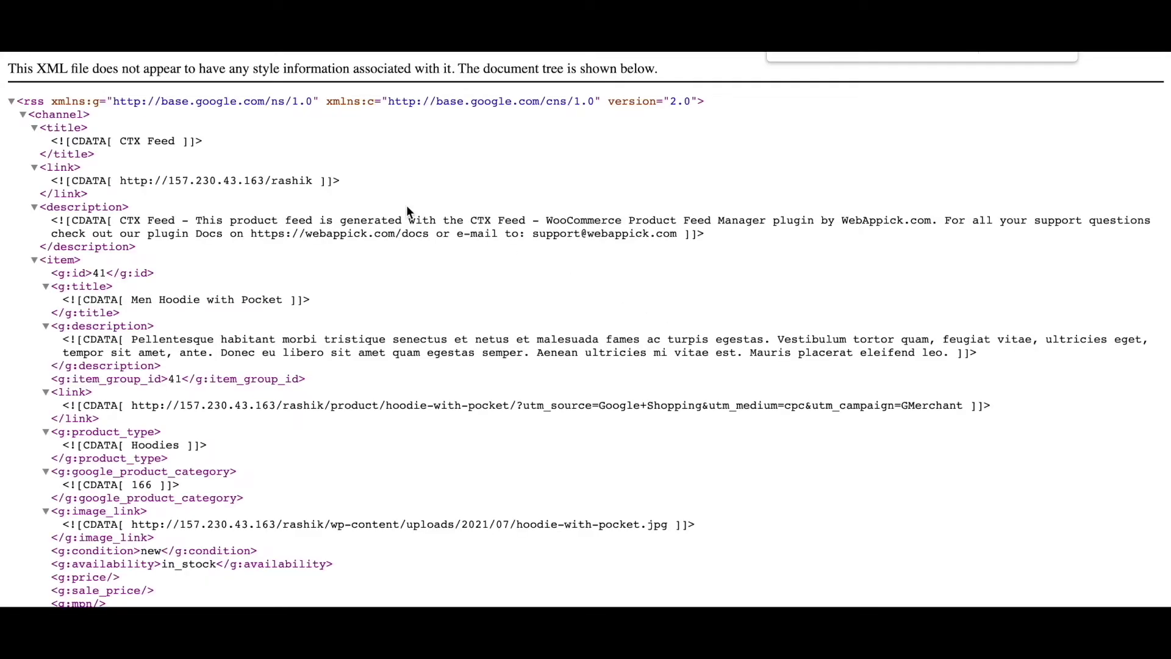
text(41)
scroll(385, 266, down, 2)
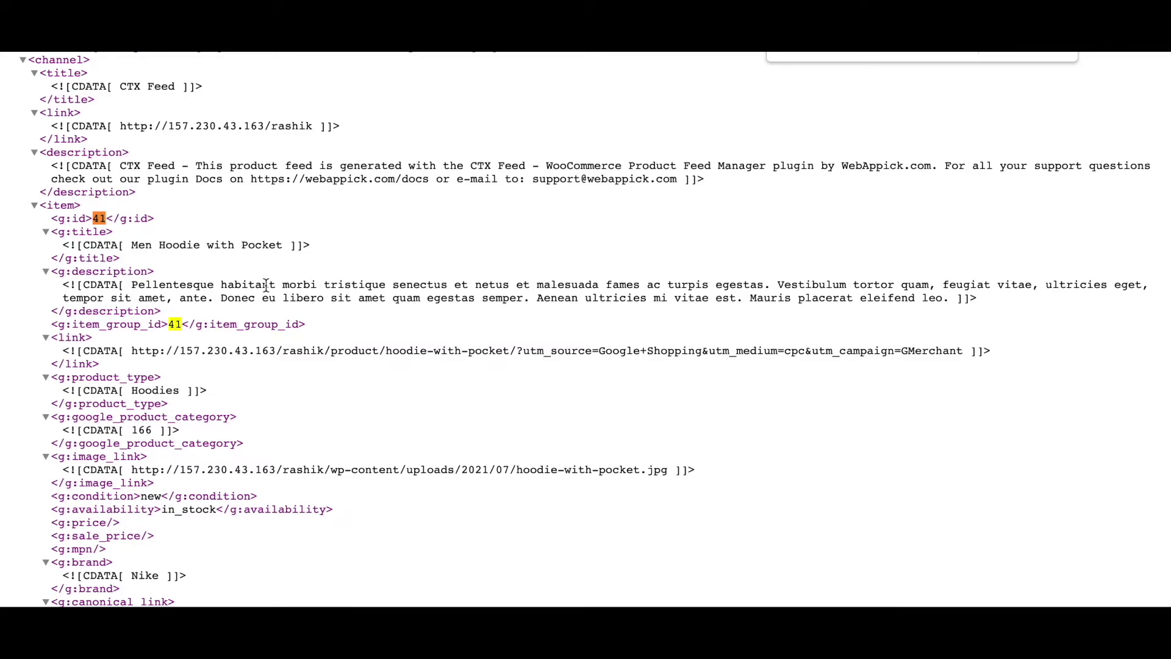
scroll(179, 321, down, 3)
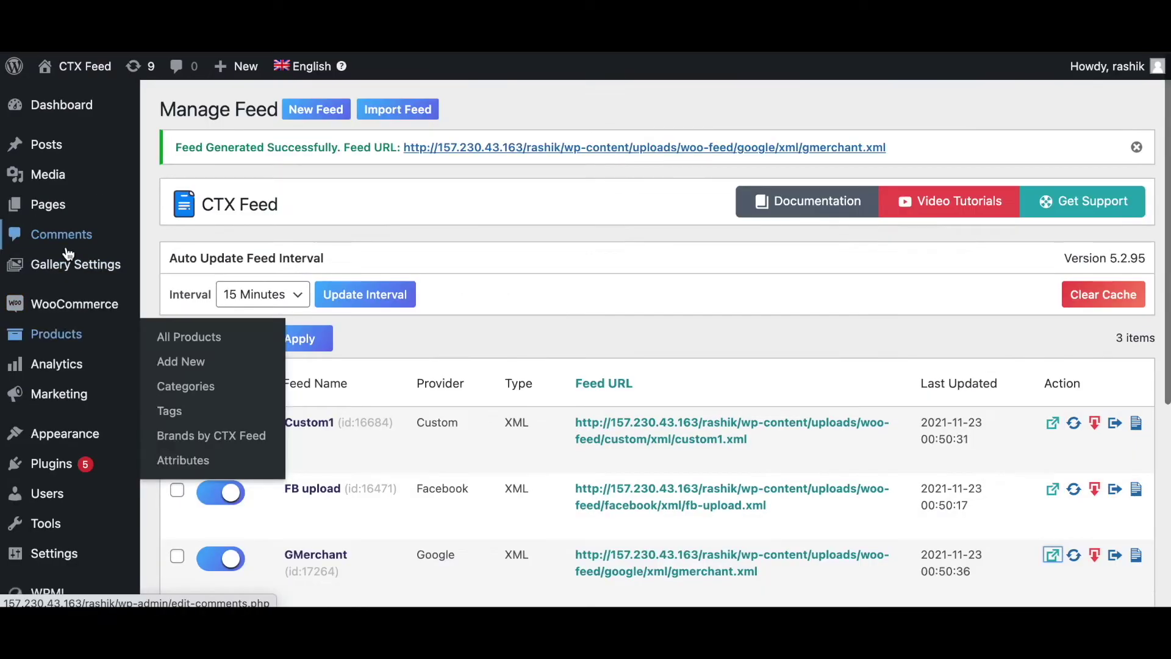
- Open the Men Hoodie with Pocket product for editing from the store's product list
click(70, 345)
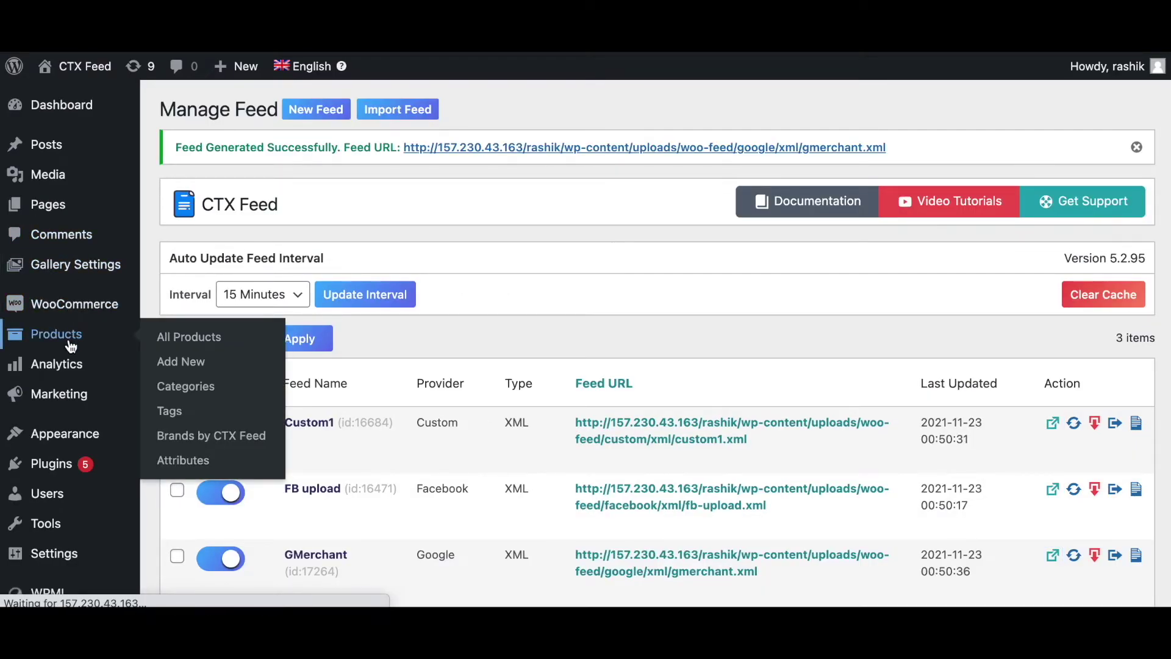
scroll(445, 429, down, 3)
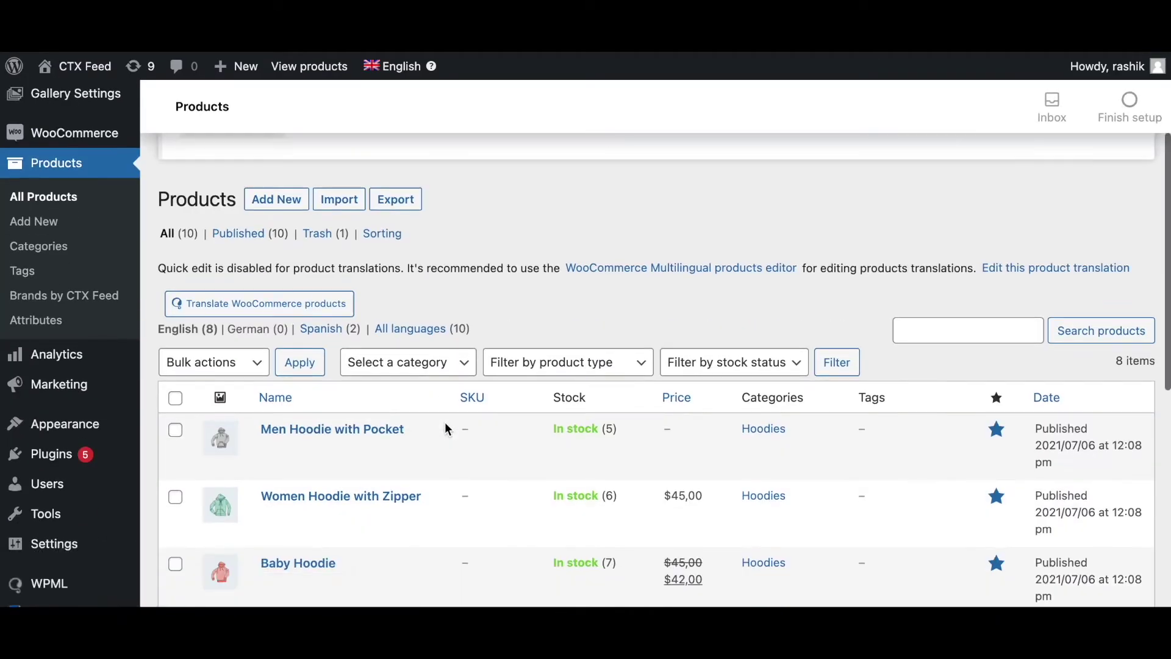
scroll(446, 429, down, 1)
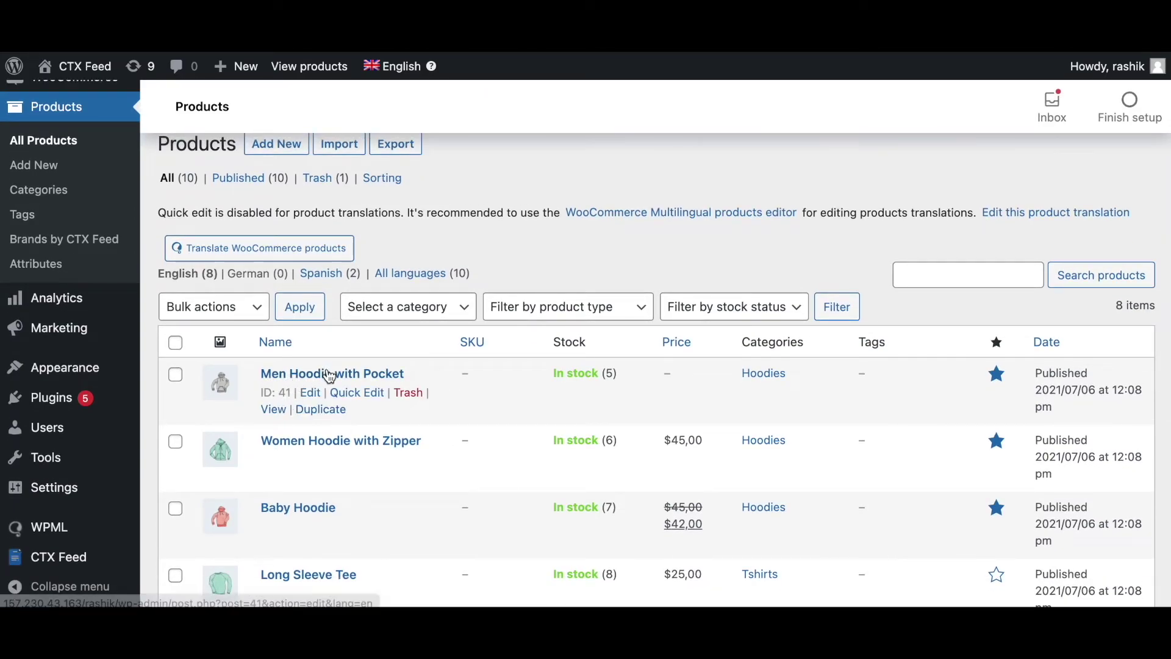
click(329, 374)
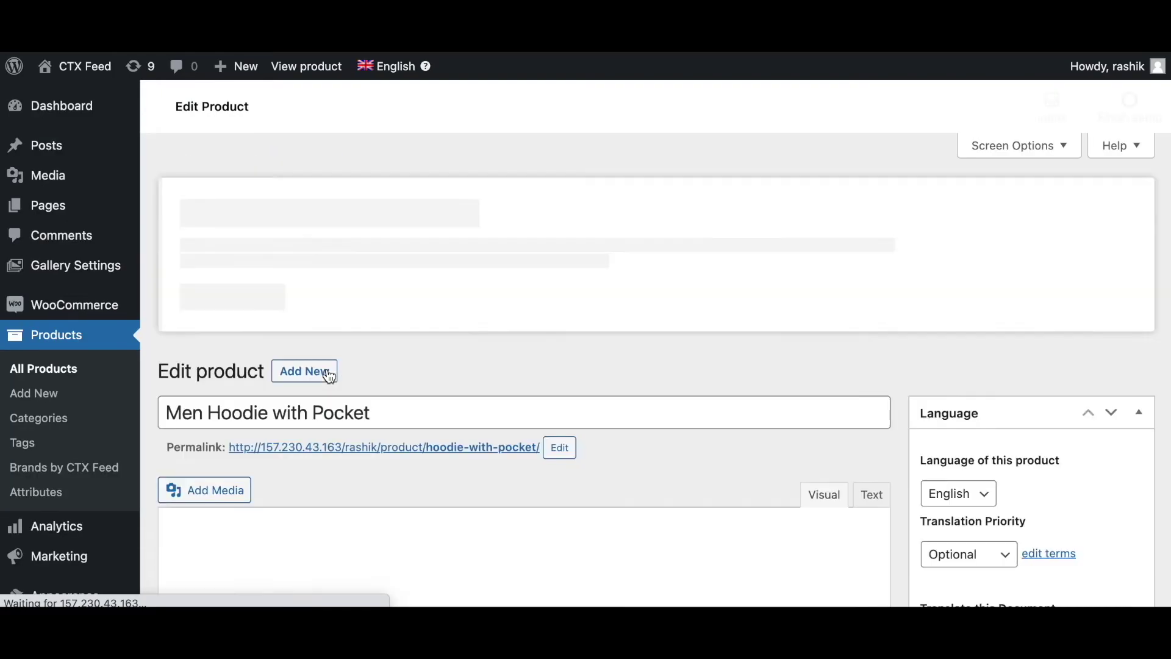
scroll(557, 405, down, 5)
scroll(557, 405, down, 5)
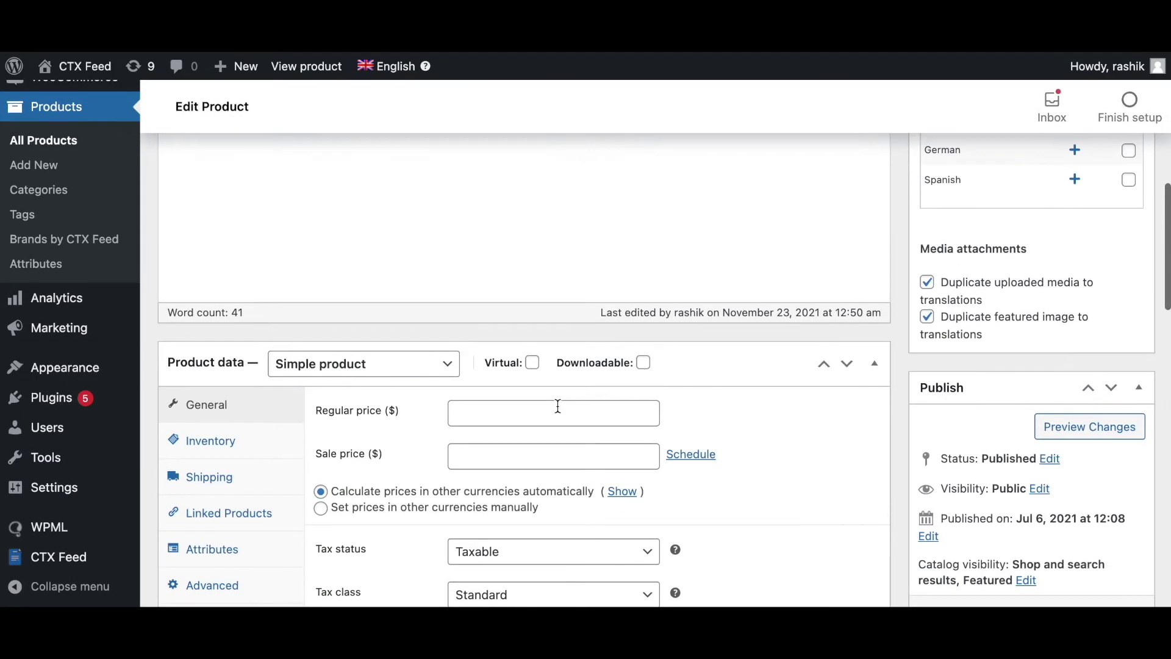
scroll(557, 406, down, 2)
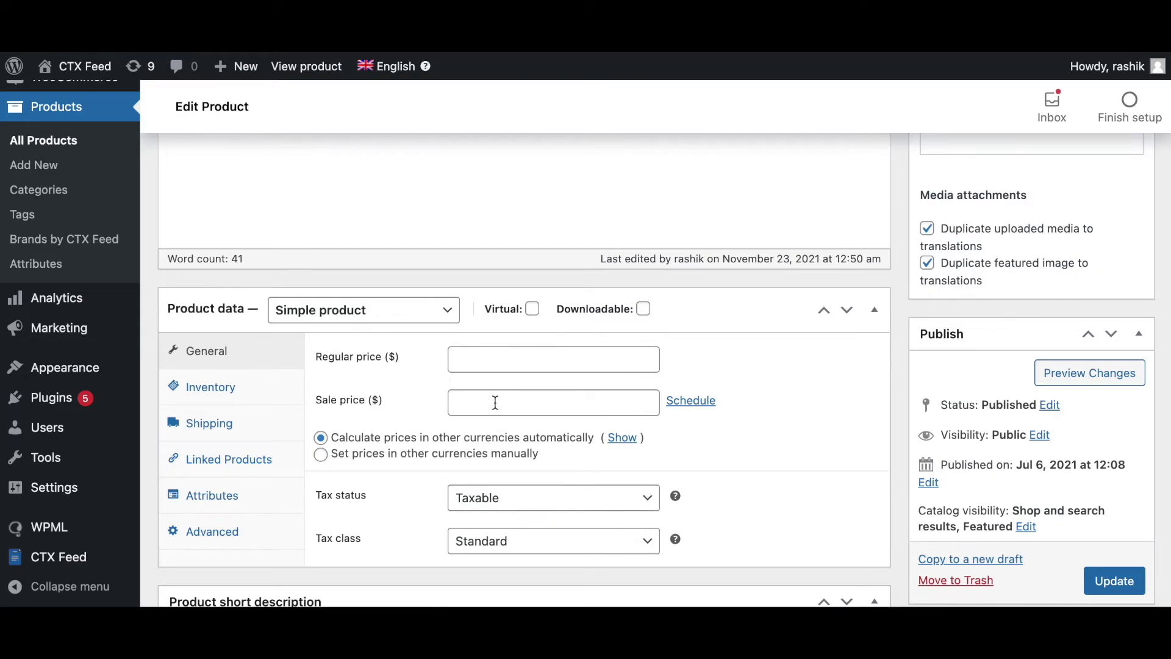
- Enter regular price 40 and sale price 20, then update the product
click(486, 362)
text(4)
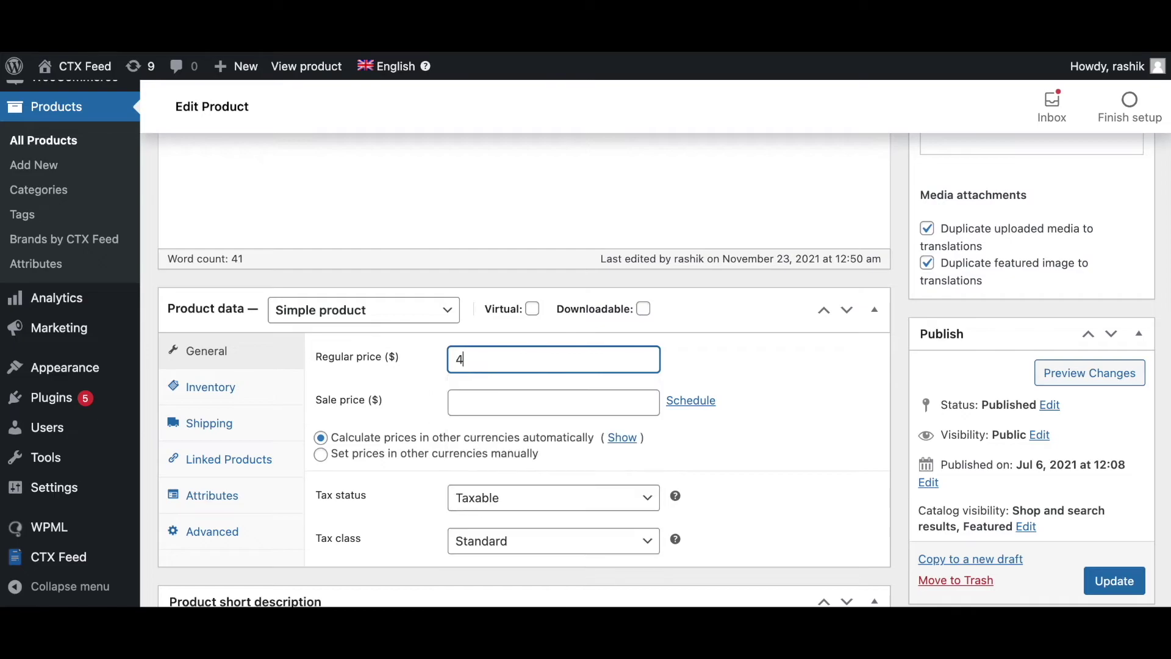
text(0)
click(469, 404)
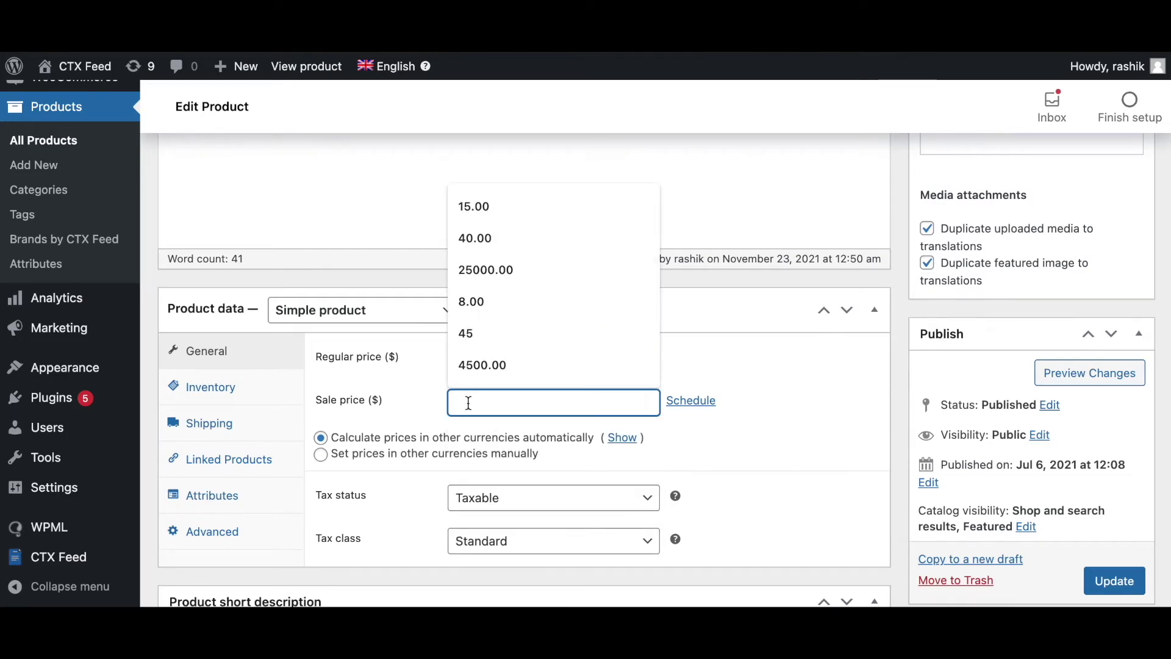
text(20)
click(803, 450)
scroll(718, 379, down, 1)
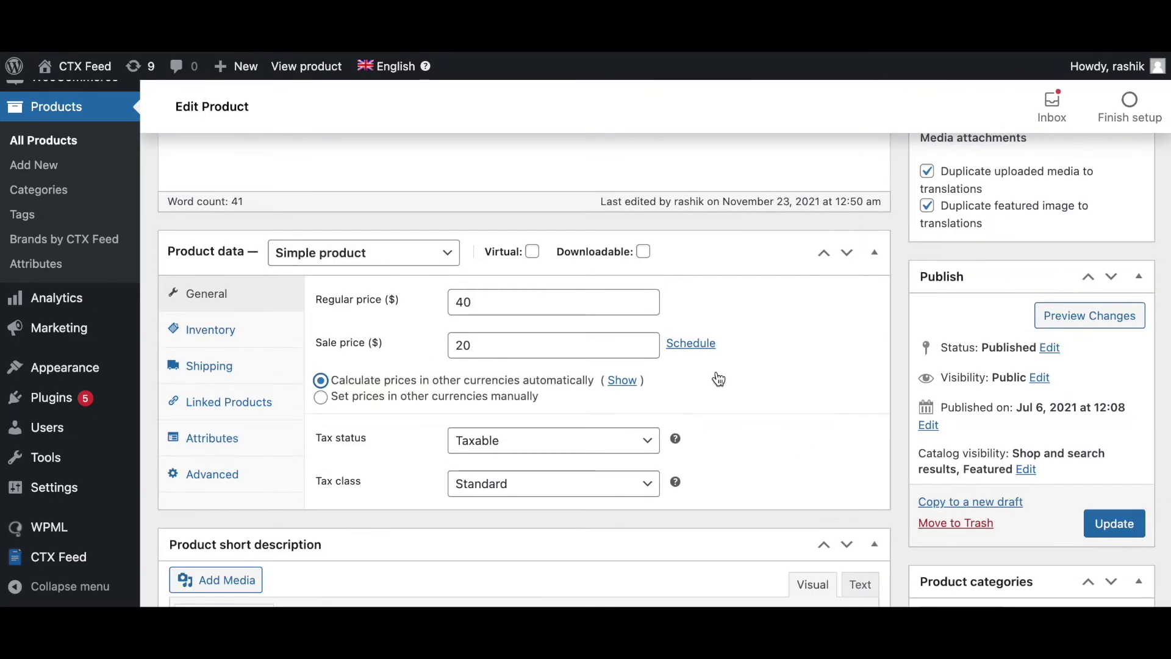
click(1141, 523)
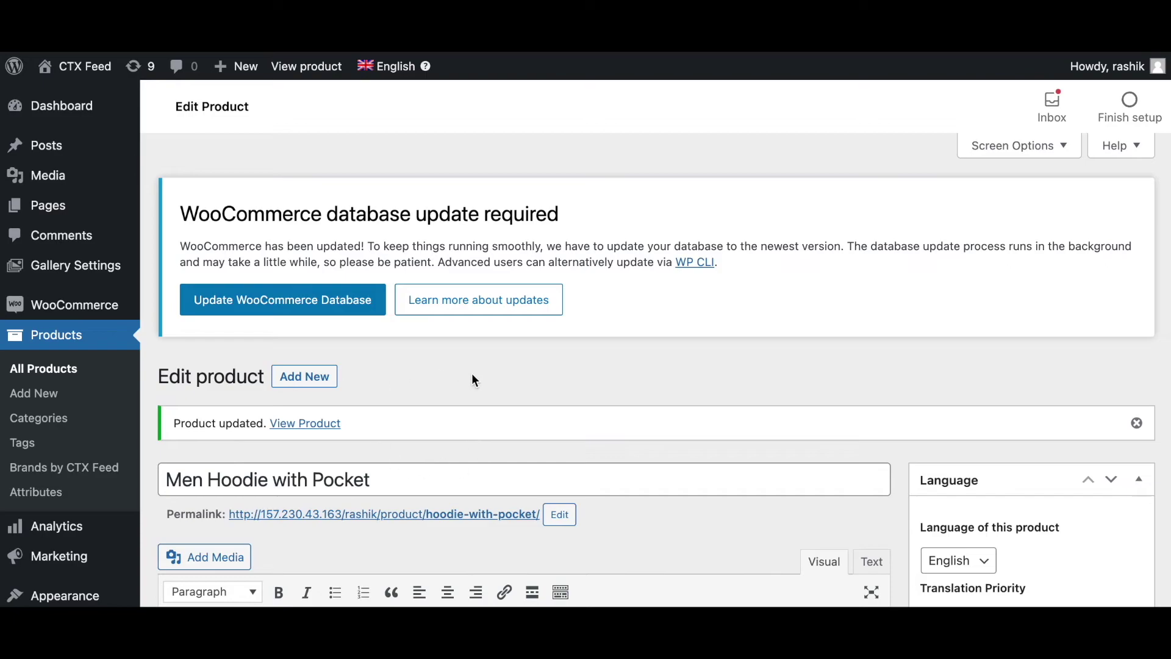
- Regenerate the GMerchant feed in CTX Feed's Manage Feeds list
scroll(57, 449, down, 5)
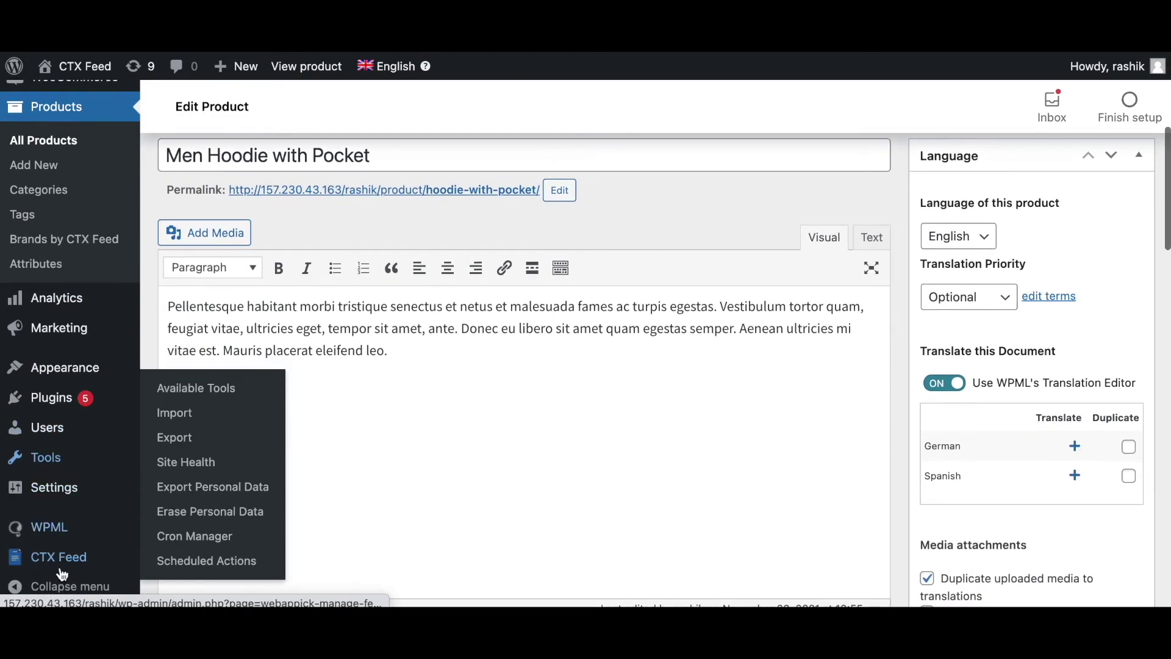
click(65, 568)
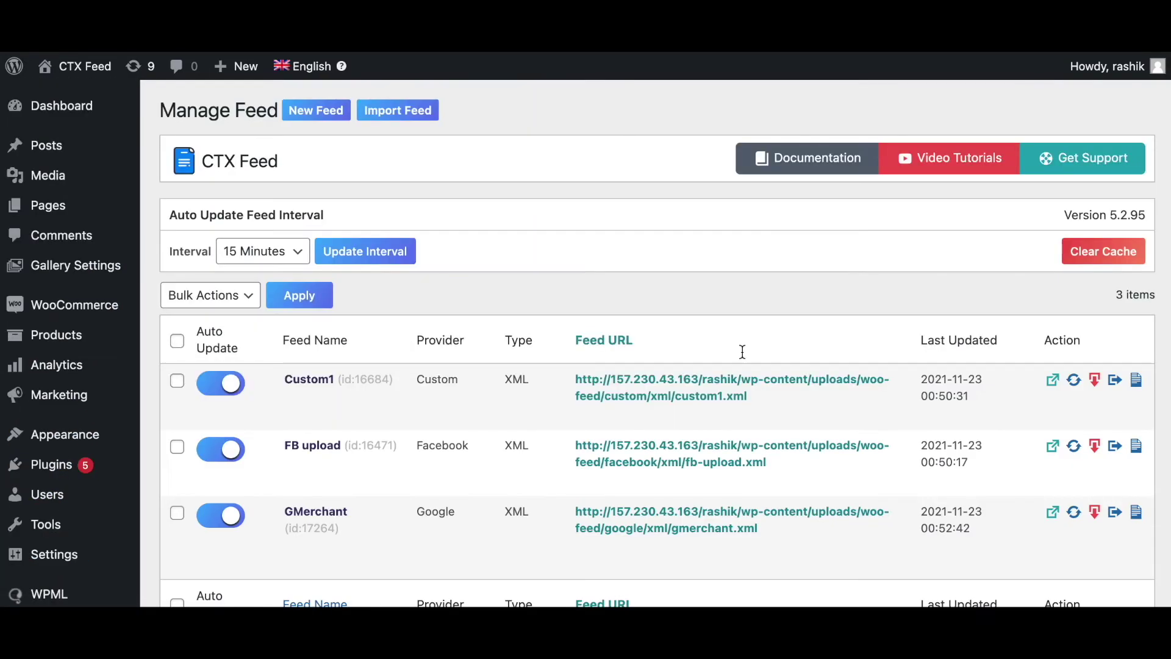
click(1075, 513)
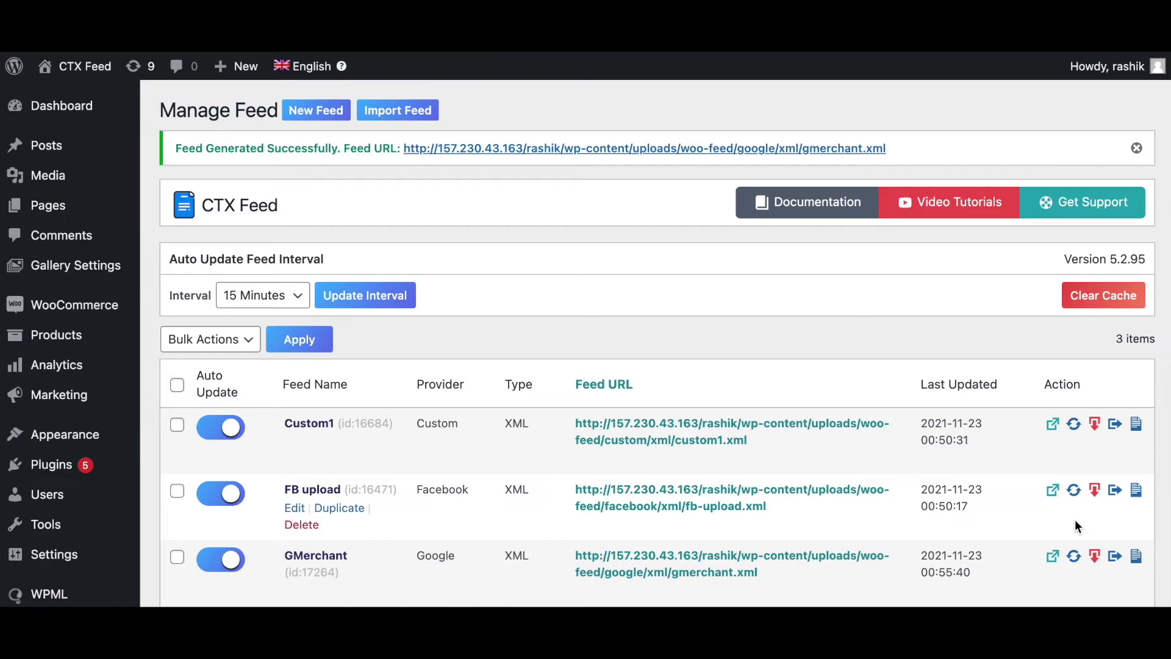
- Check that item 41 in the feed XML shows 40.00 USD and 20.00 USD sale price
click(1052, 556)
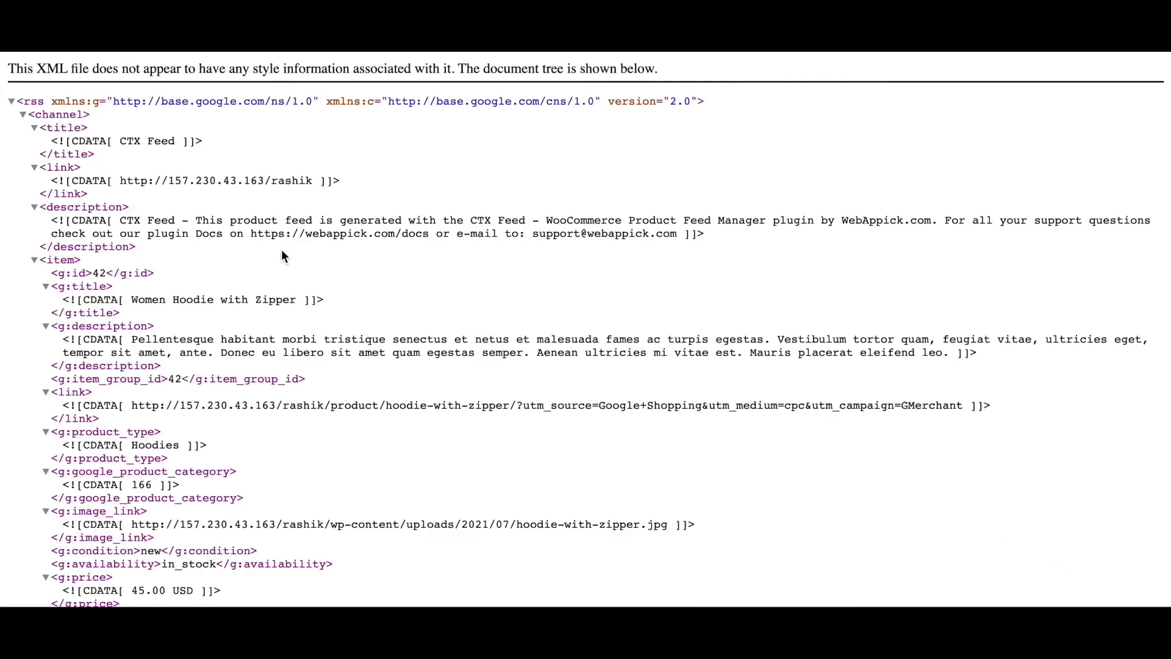
key(super+f)
text(41)
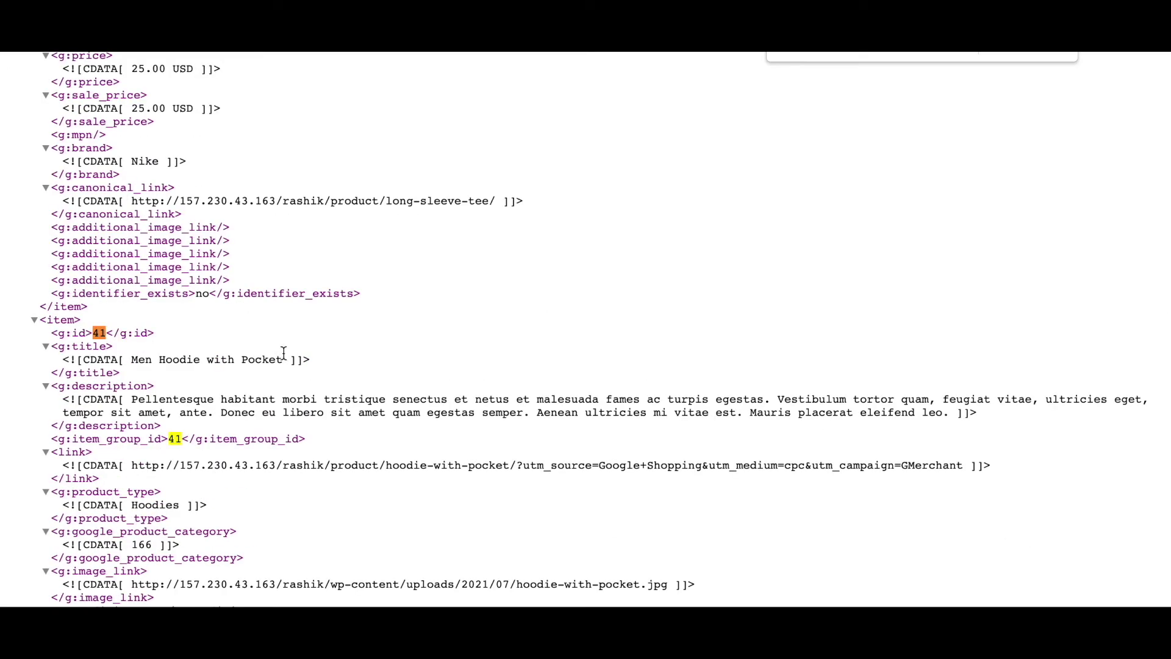
scroll(179, 245, down, 5)
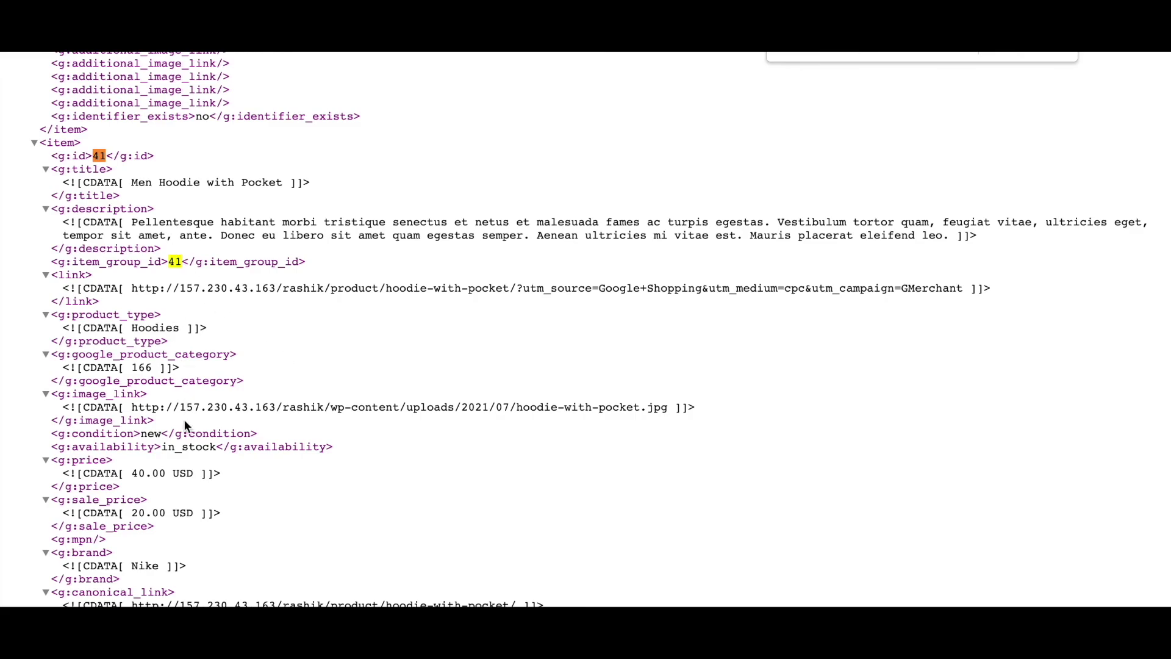
scroll(152, 459, down, 2)
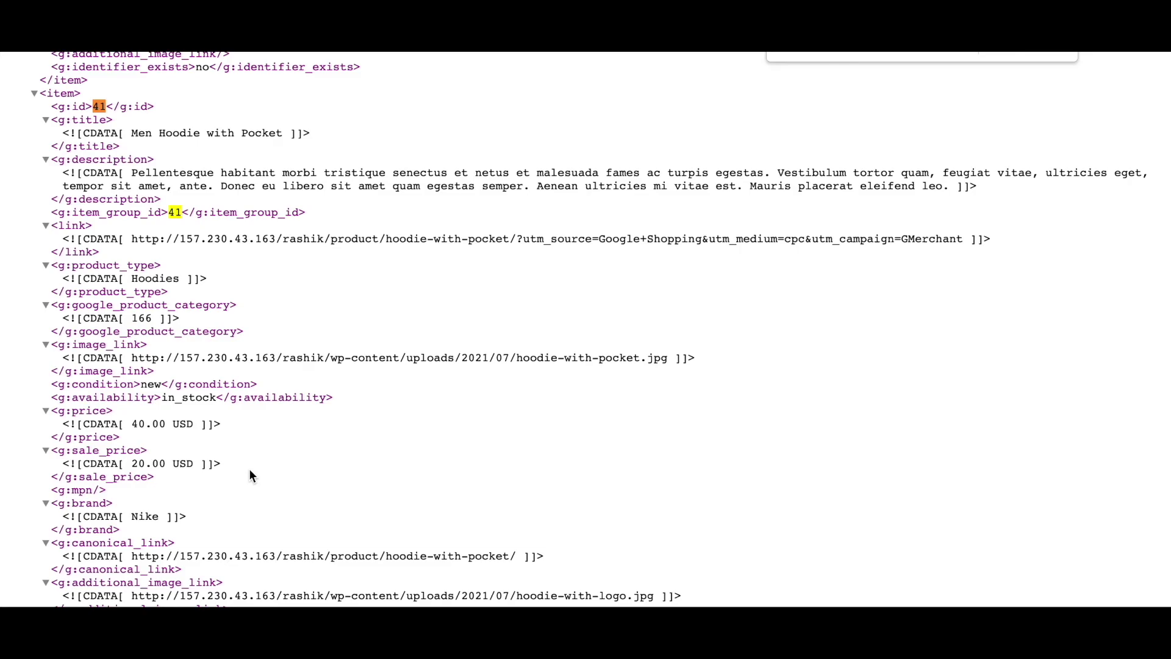
key(super+w)
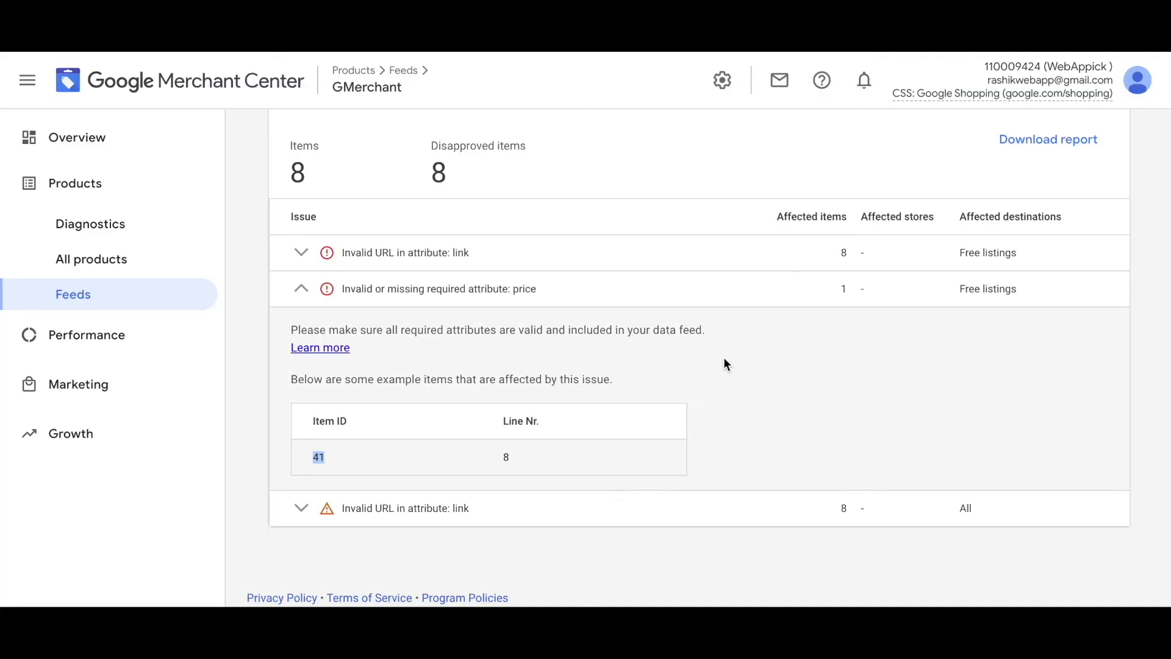
- Re-process the GMerchant feed and confirm only invalid link URL issues remain in the report
scroll(481, 329, up, 9)
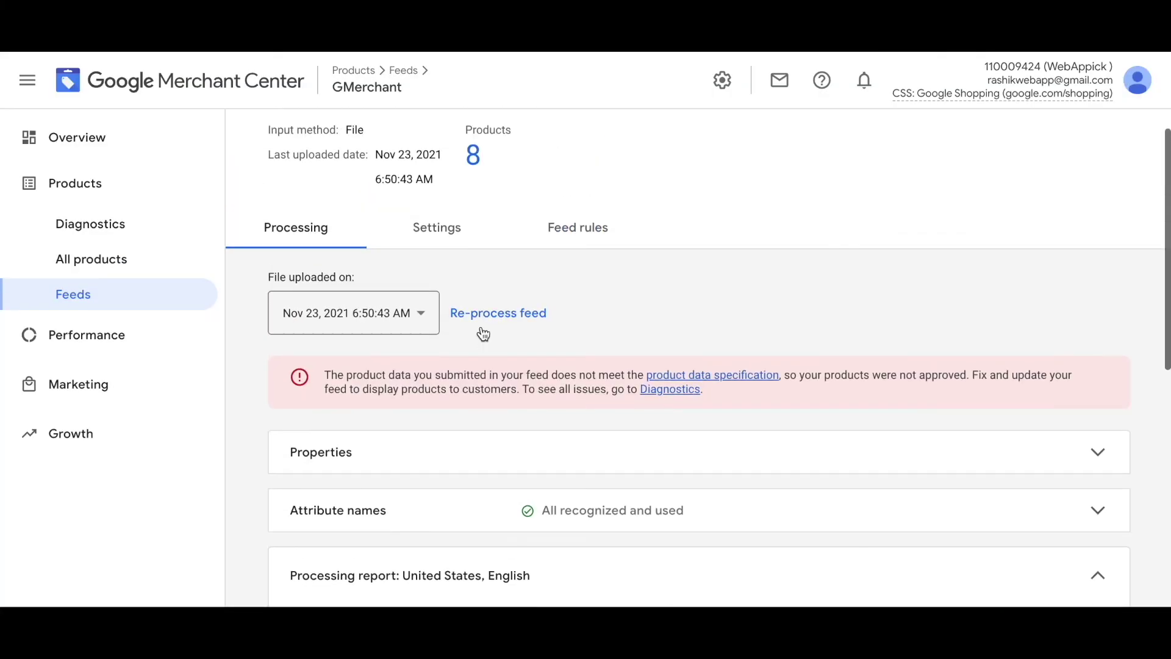
click(501, 346)
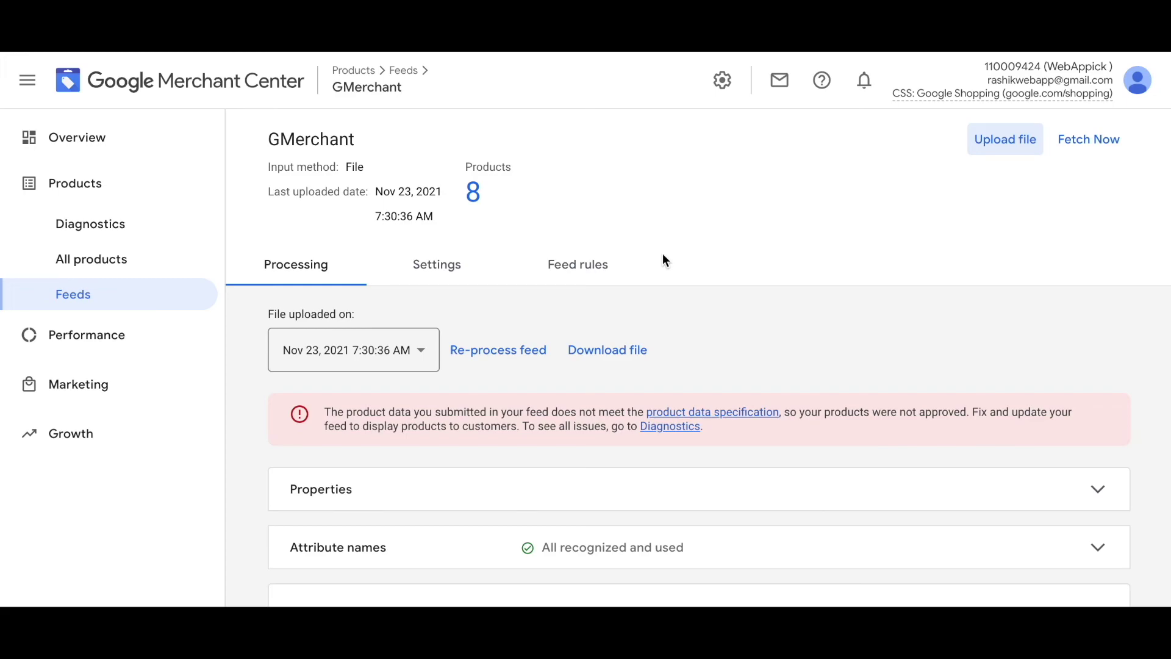
scroll(671, 356, down, 3)
scroll(671, 356, down, 2)
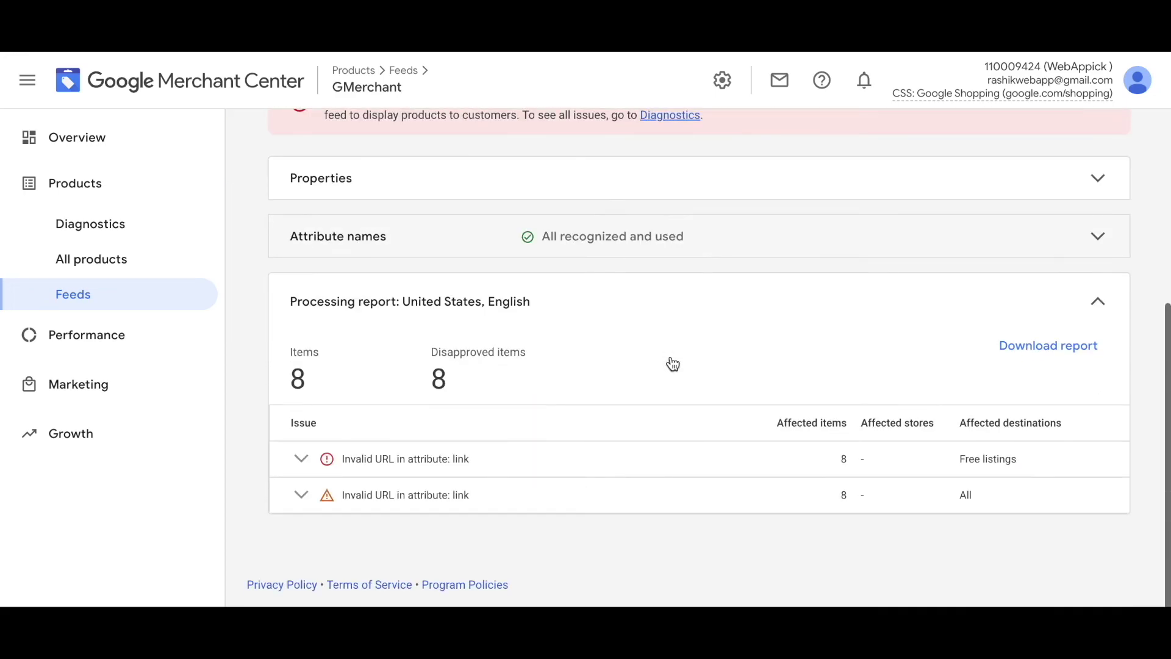